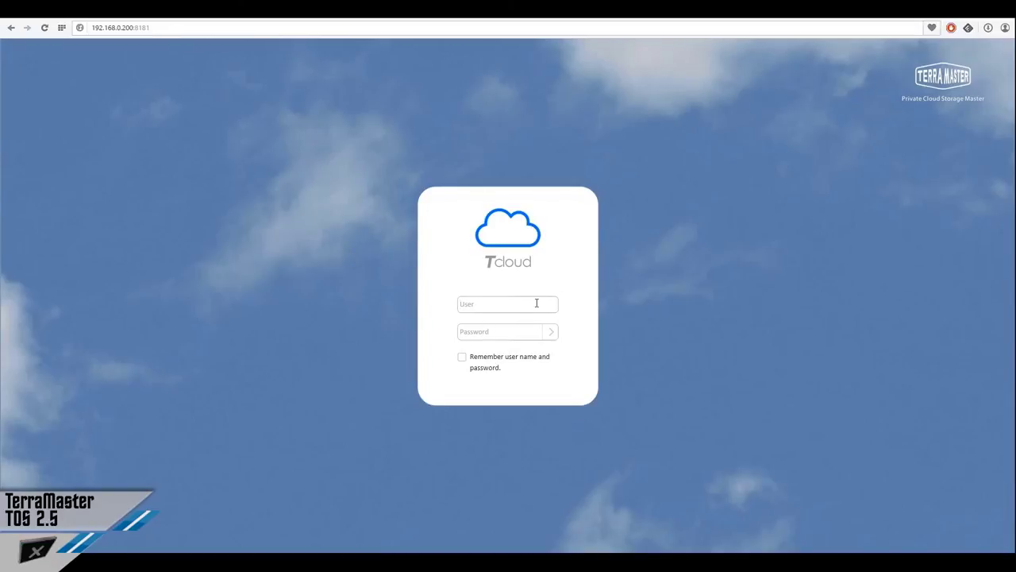
# Sign in to the web admin with the admin user name and the account password
pyautogui.write('admin')
pyautogui.press('Tab')
pyautogui.write('admin')
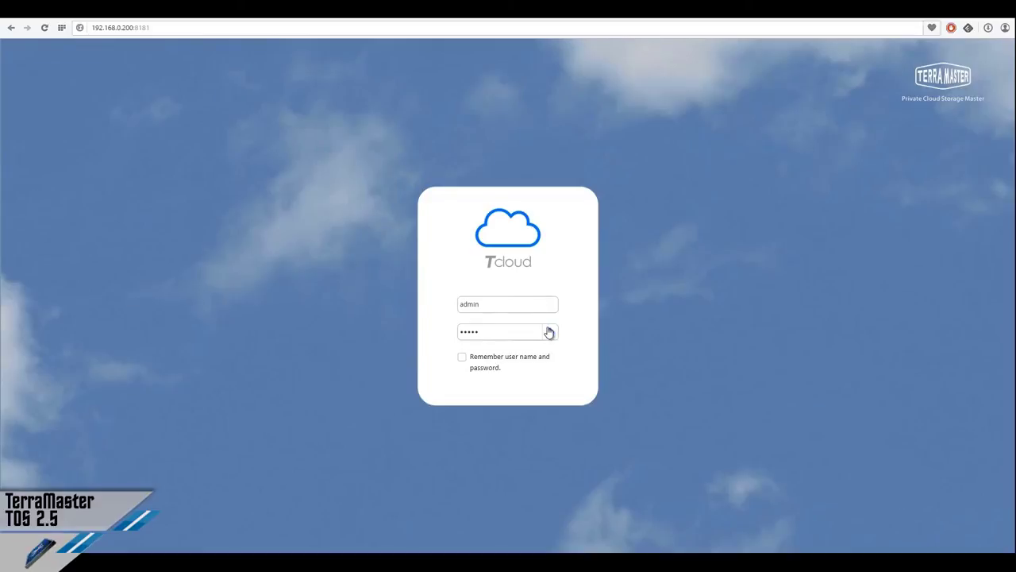
pyautogui.click(549, 331)
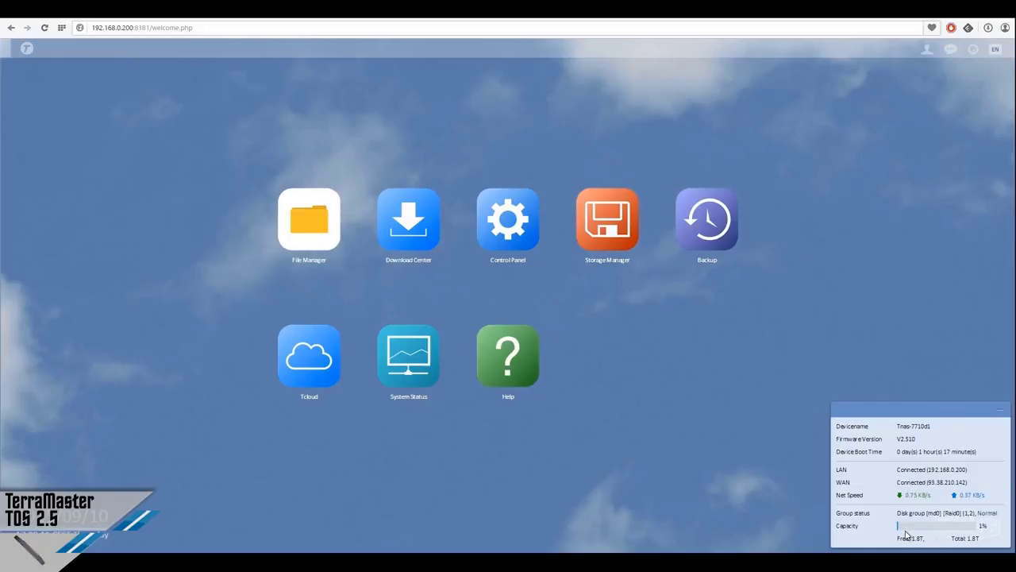
# Hide the device status summary panel and bring it back
pyautogui.click(1001, 414)
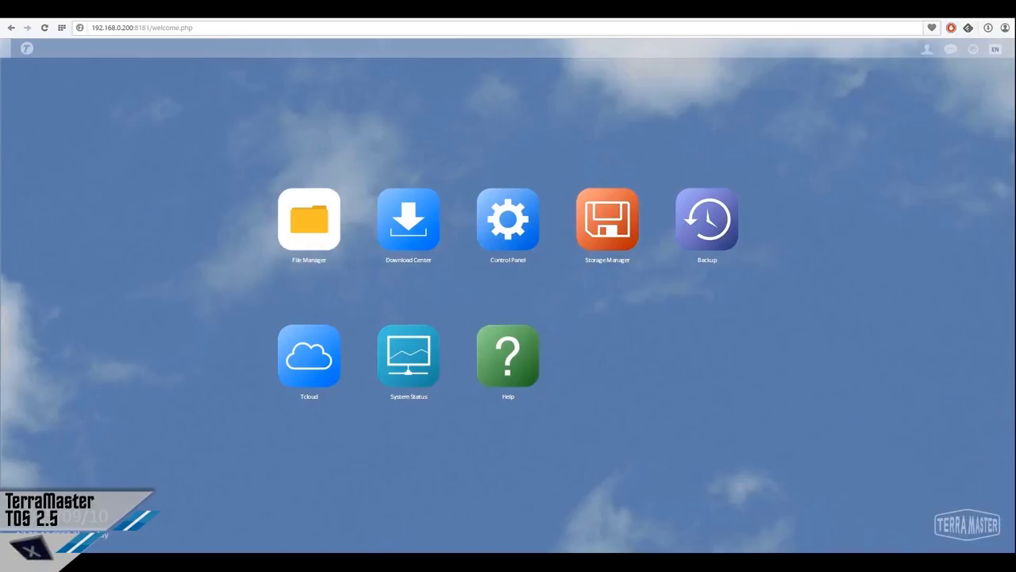
pyautogui.click(975, 54)
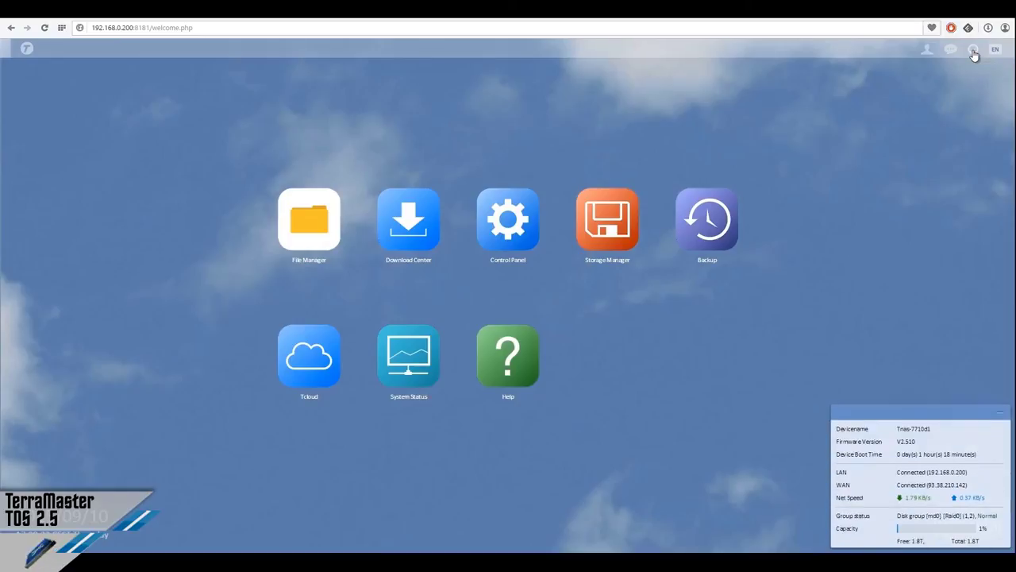
pyautogui.click(974, 54)
pyautogui.click(974, 54)
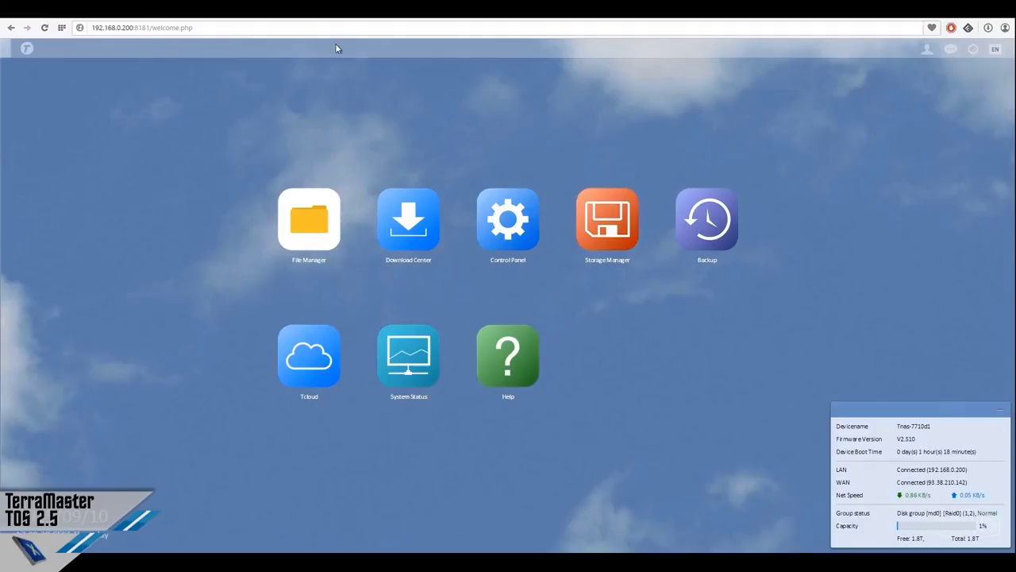
# Check the EN interface language list, then show the admin account options
pyautogui.click(995, 50)
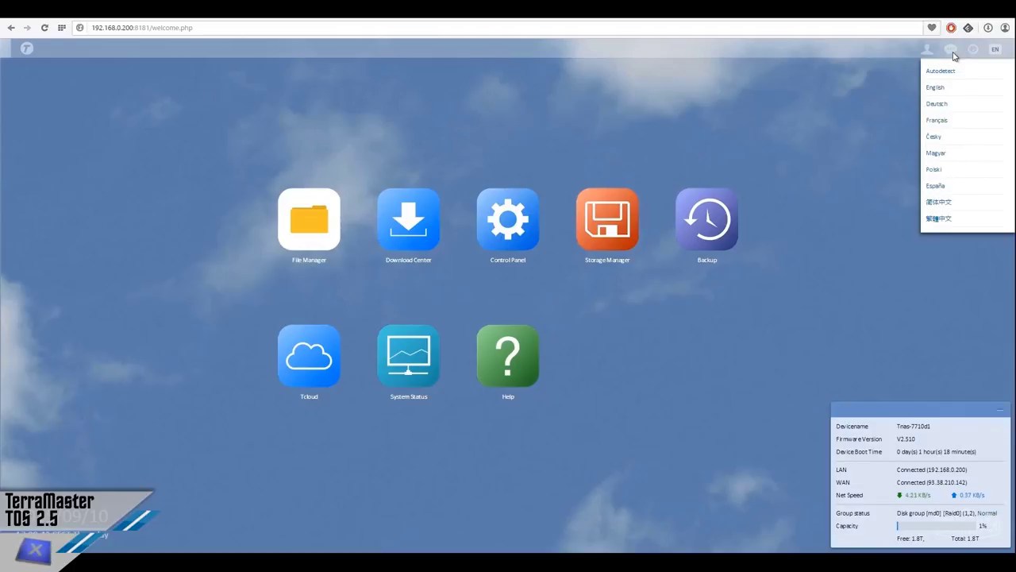
pyautogui.click(996, 55)
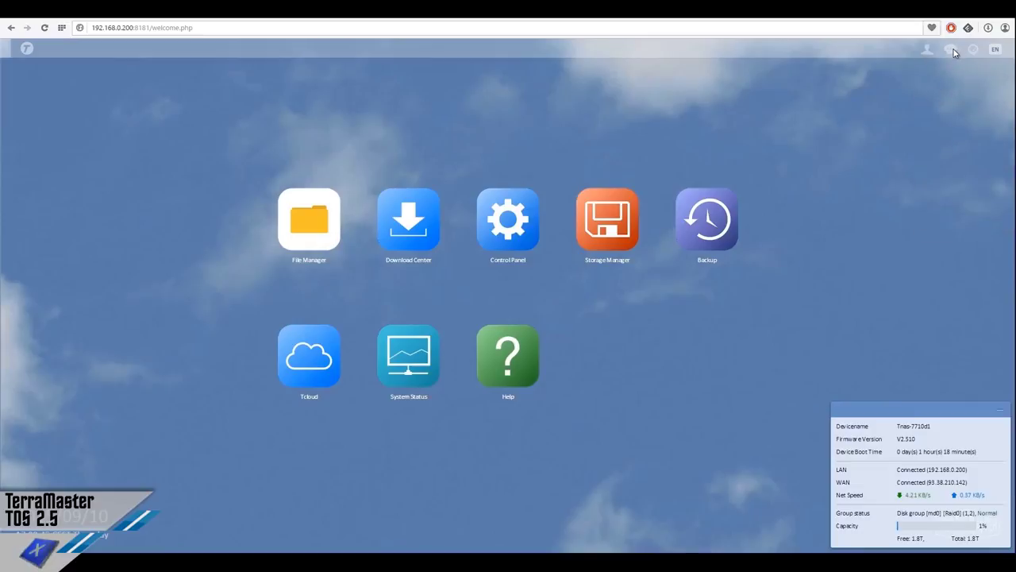
pyautogui.click(930, 52)
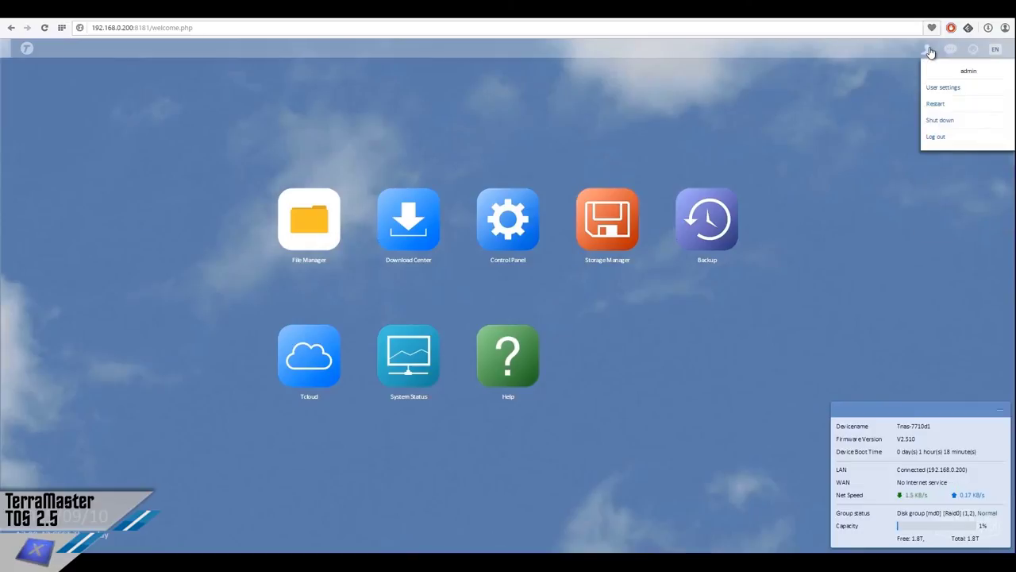
# View the admin Edit Account Profile dialog, close it, and reopen the account menu
pyautogui.click(953, 88)
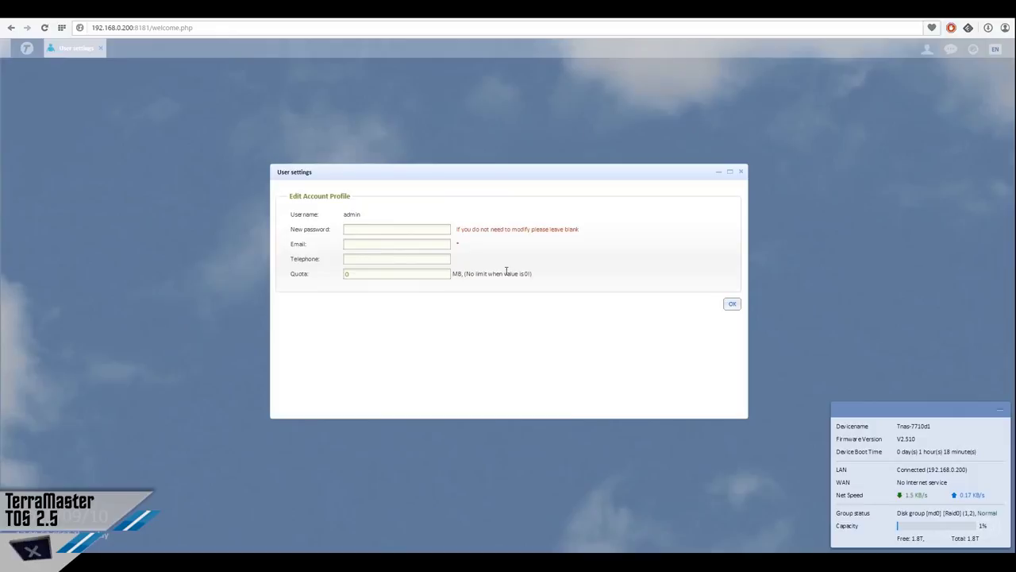
pyautogui.click(741, 171)
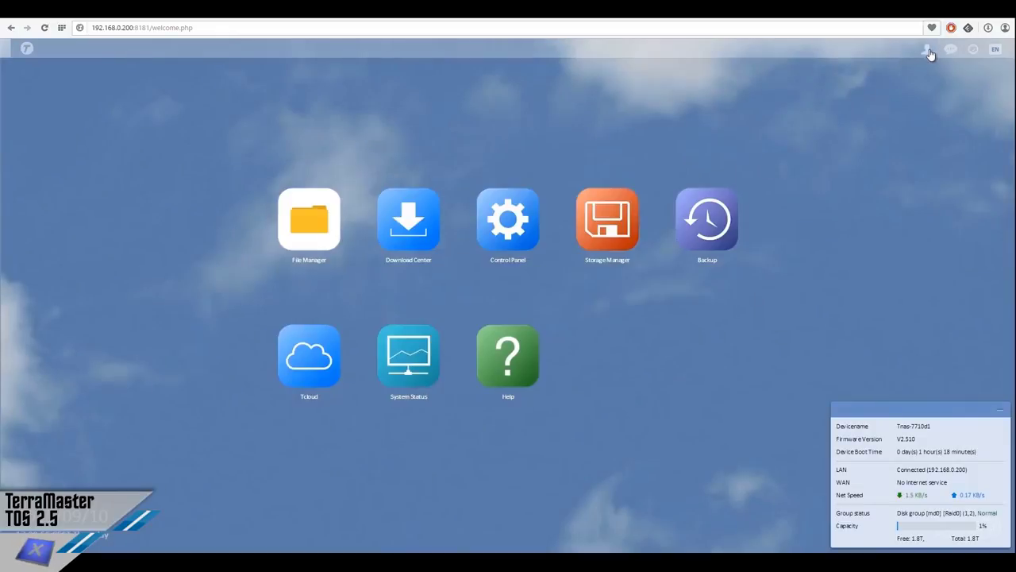
pyautogui.click(929, 50)
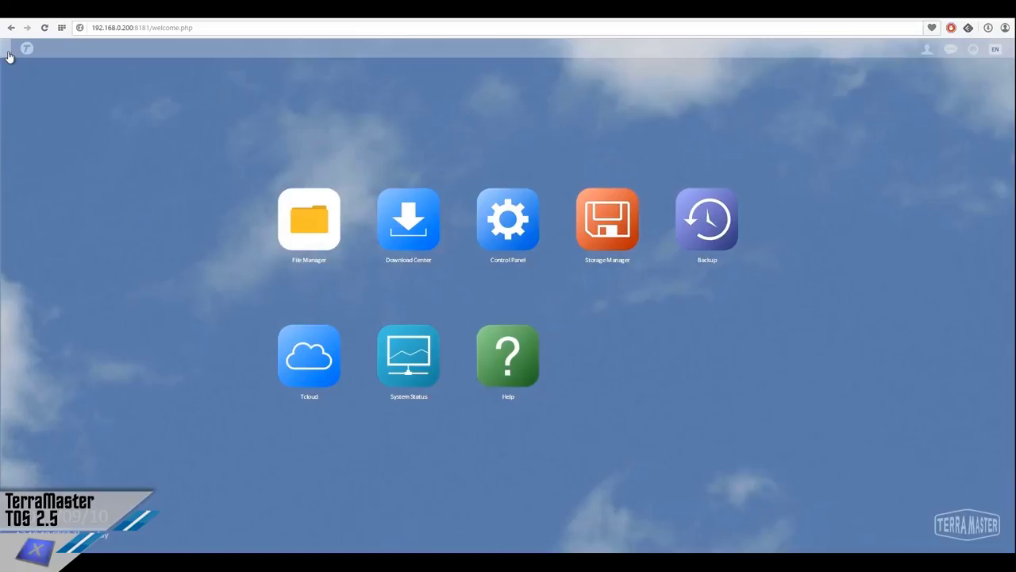
# Open File Manager, minimize it, then close it entirely
pyautogui.click(330, 203)
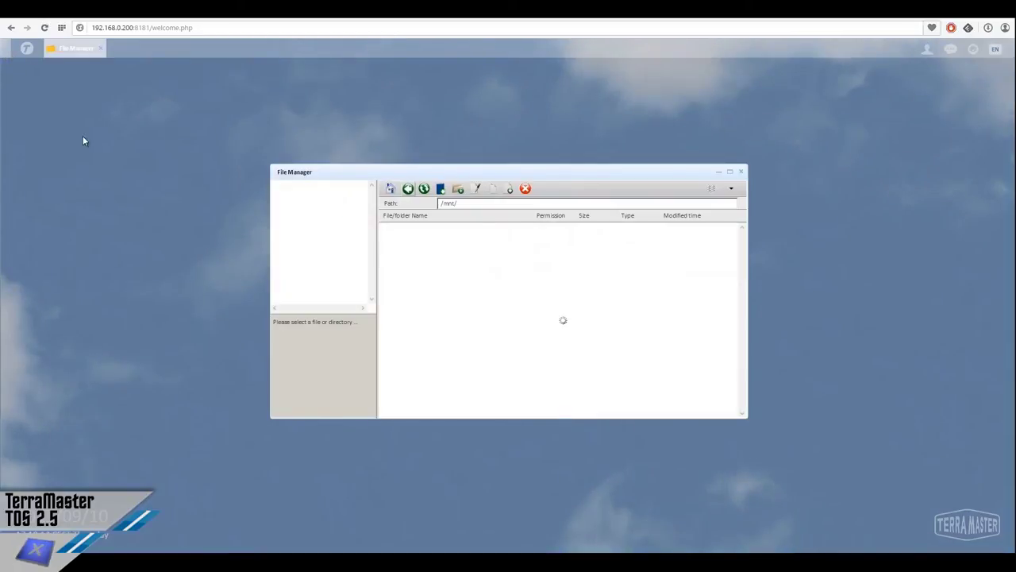
pyautogui.click(4, 53)
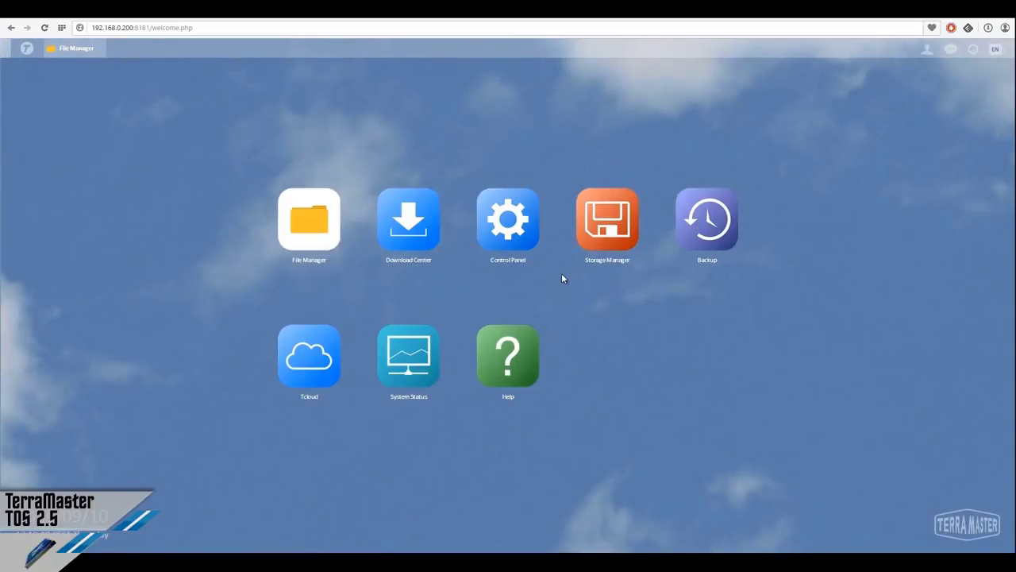
pyautogui.click(100, 50)
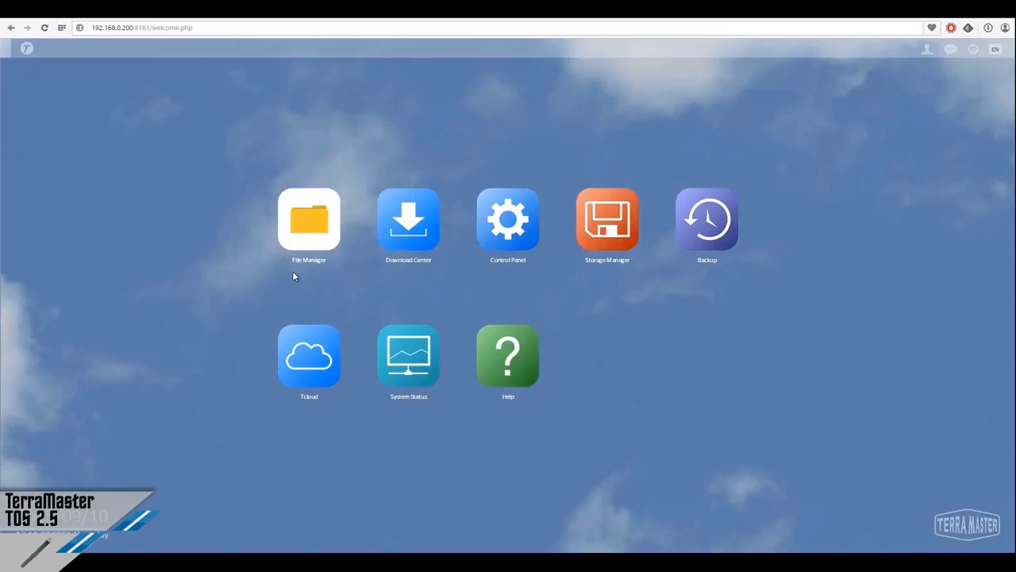
# Reopen File Manager wider, switch folders to large icons and back to list, then launch Download Center
pyautogui.click(321, 235)
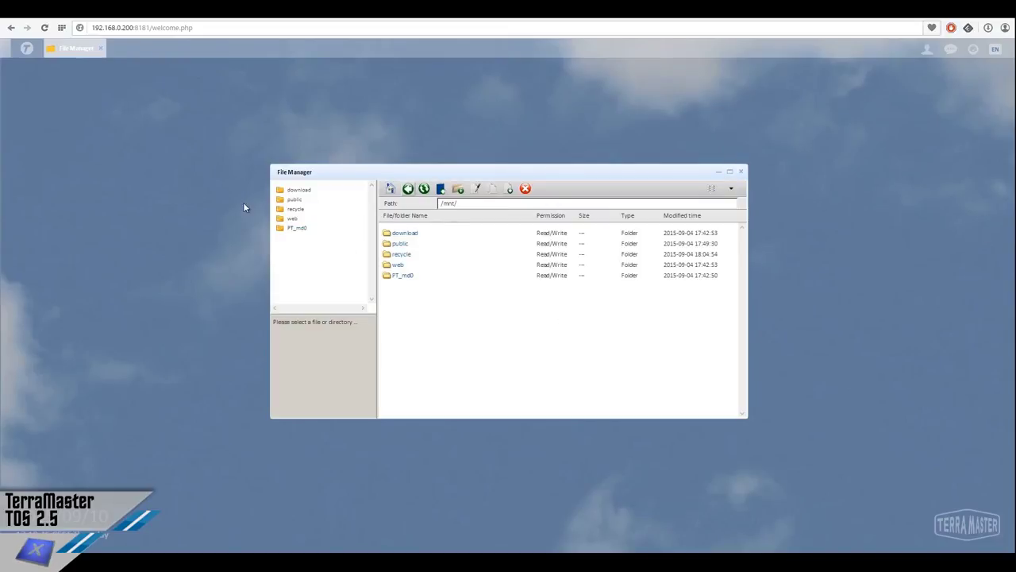
pyautogui.moveTo(273, 172); pyautogui.dragTo(141, 139)
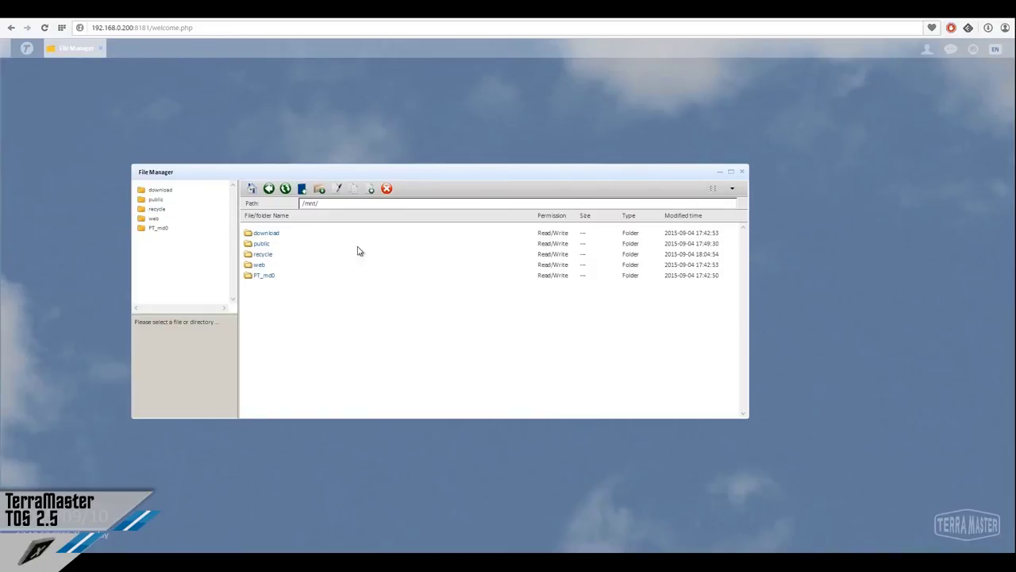
pyautogui.click(727, 189)
pyautogui.click(724, 205)
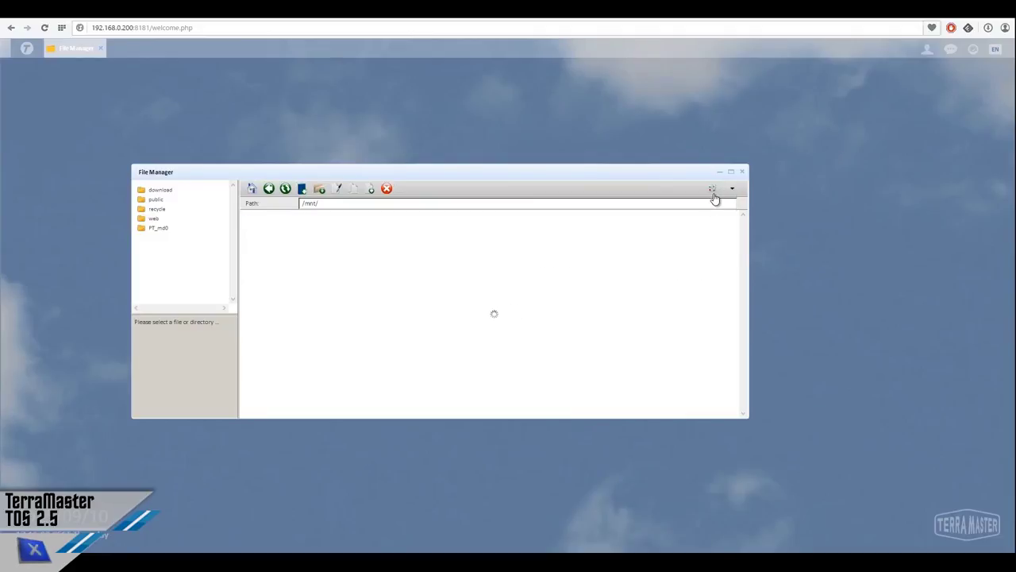
pyautogui.click(715, 190)
pyautogui.click(720, 214)
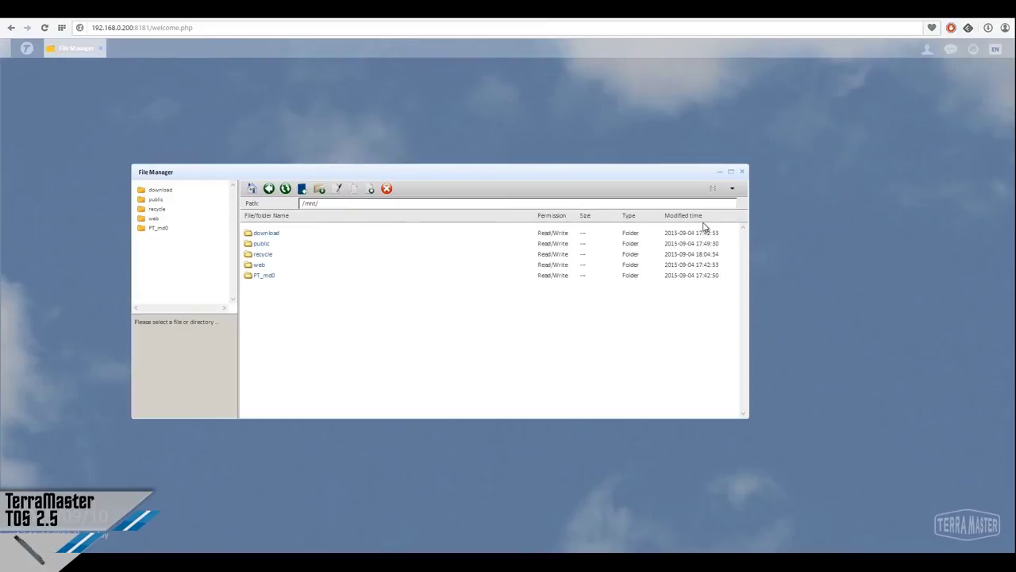
pyautogui.click(739, 173)
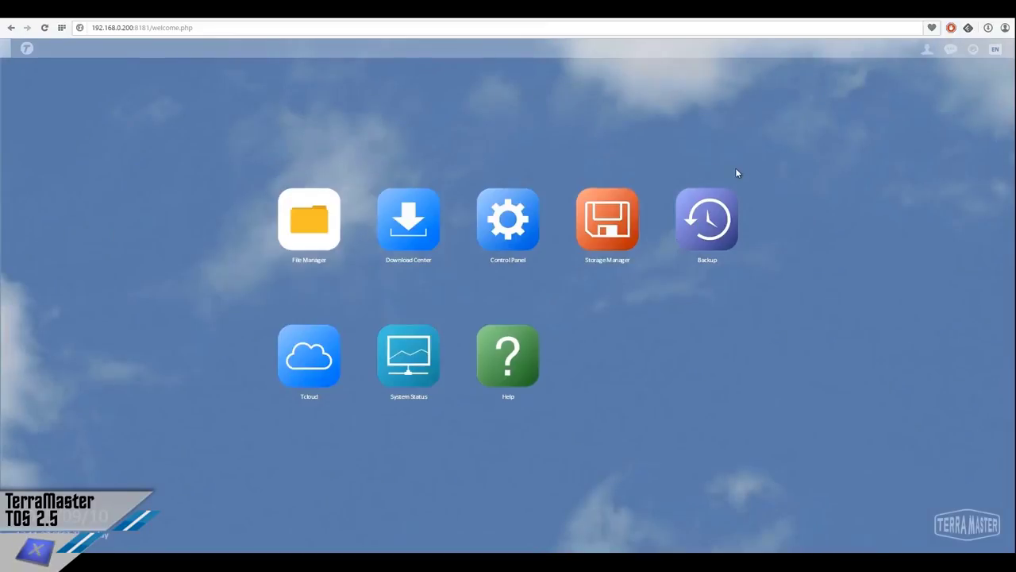
pyautogui.click(403, 232)
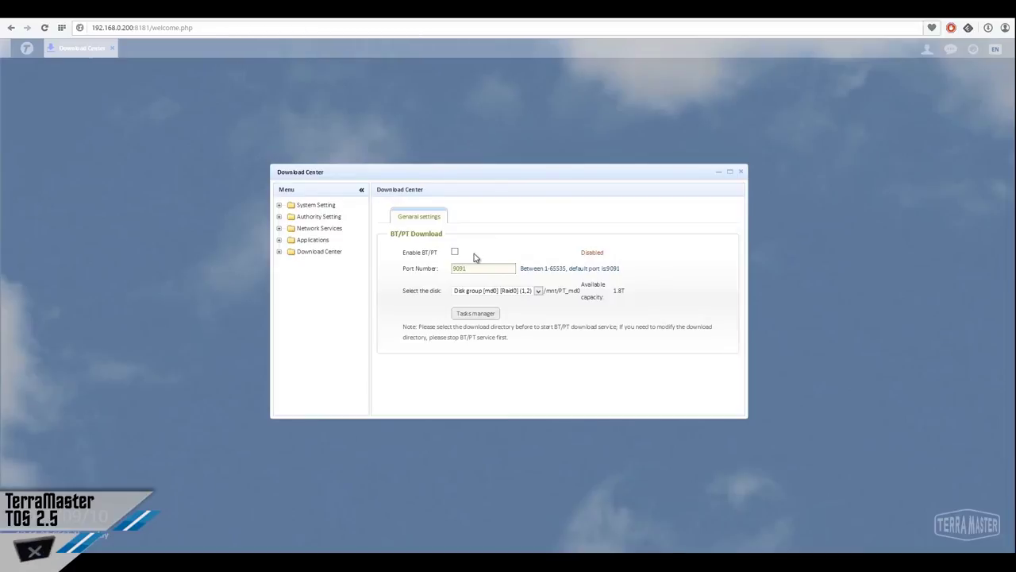
# Close Download Center after reviewing BT/PT download disabled on port 9091
pyautogui.click(740, 172)
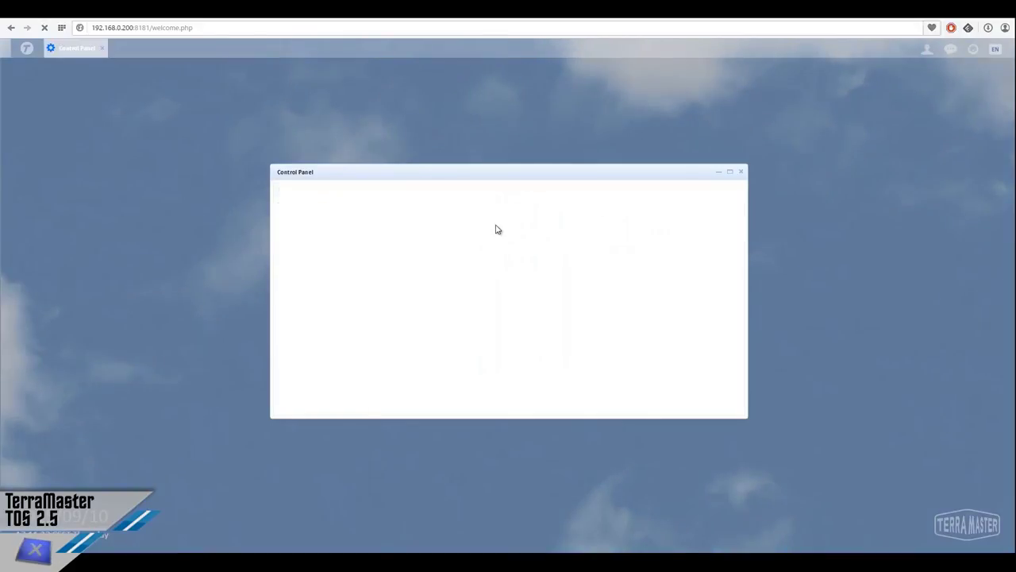
# Maximize the Control Panel window and reposition it on the desktop
pyautogui.doubleClick(745, 164)
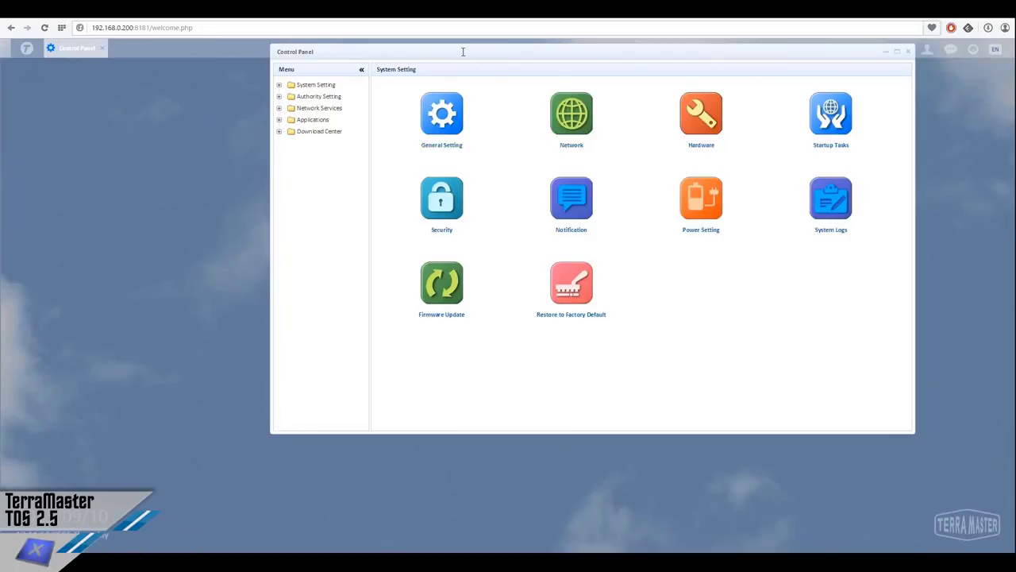
pyautogui.moveTo(404, 73); pyautogui.dragTo(332, 132)
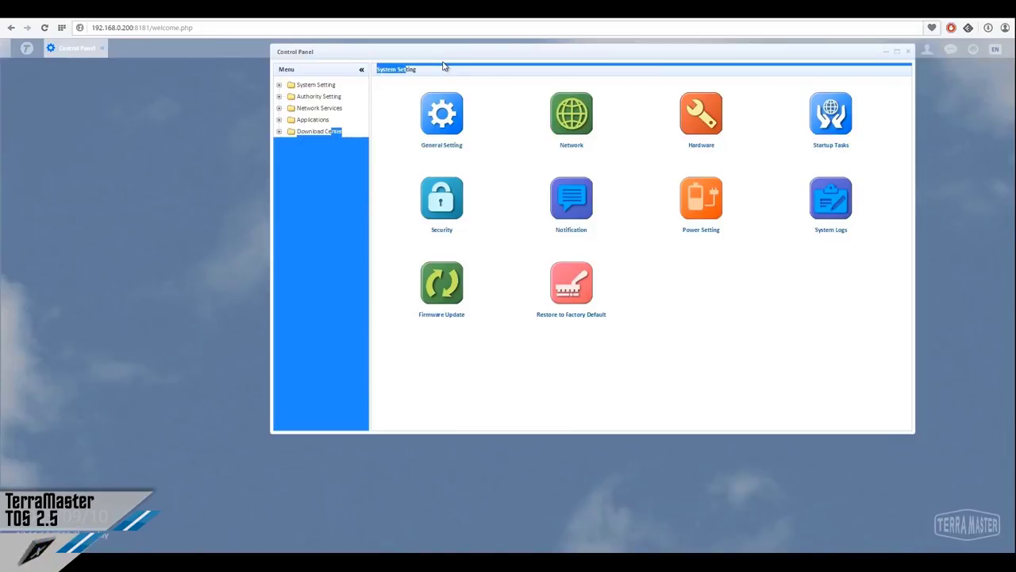
pyautogui.click(445, 72)
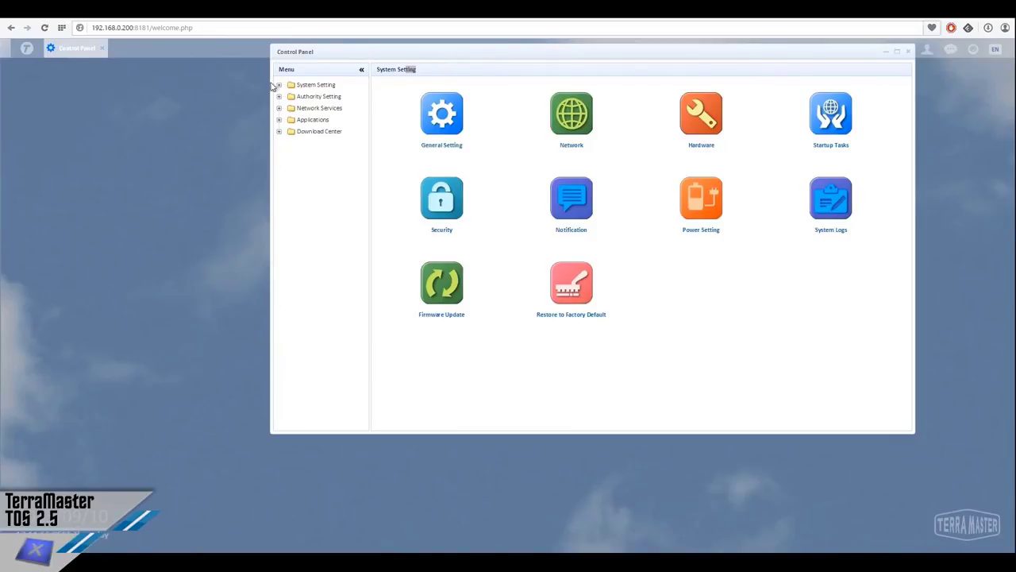
pyautogui.moveTo(277, 55); pyautogui.dragTo(228, 204)
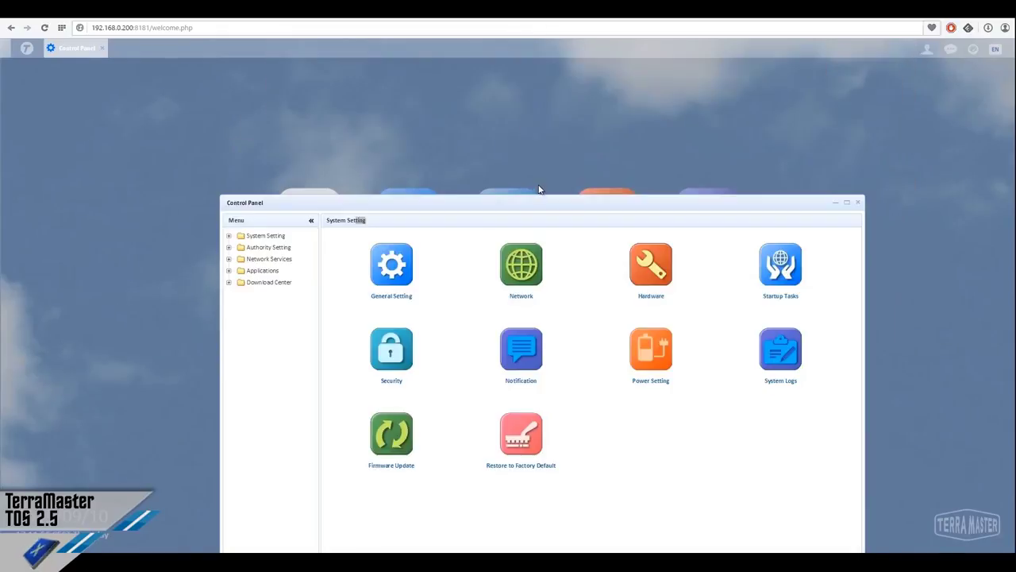
pyautogui.moveTo(545, 199); pyautogui.dragTo(534, 109)
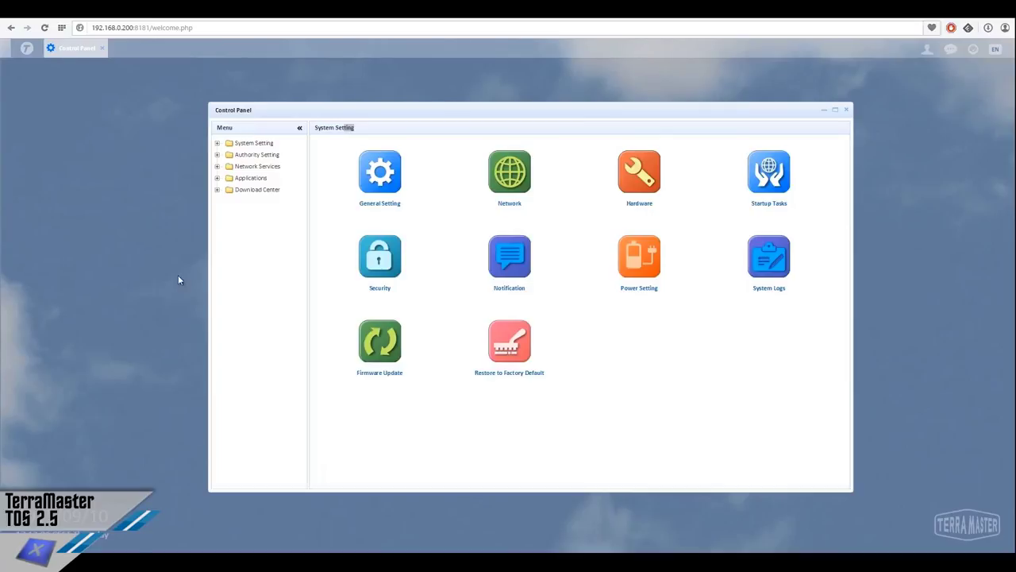
# Expand the System Setting, Authority Setting, Network Services and Applications menu categories
pyautogui.click(217, 144)
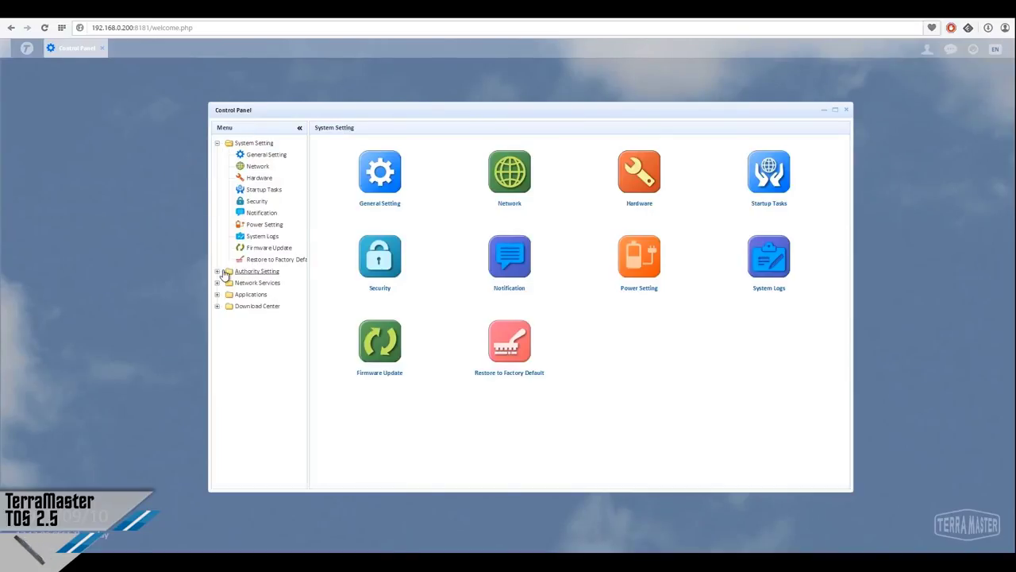
pyautogui.click(217, 271)
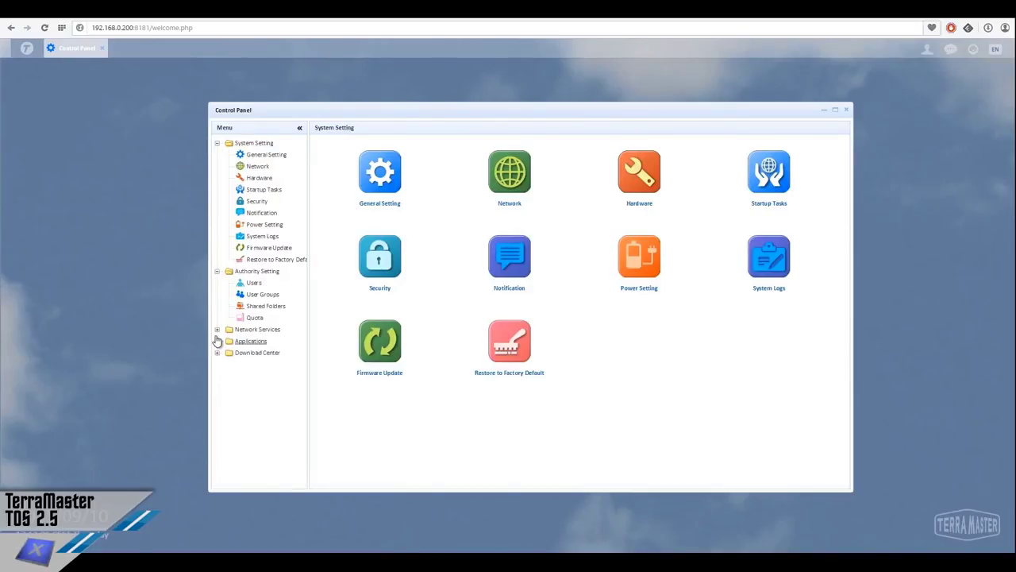
pyautogui.click(217, 330)
pyautogui.click(217, 434)
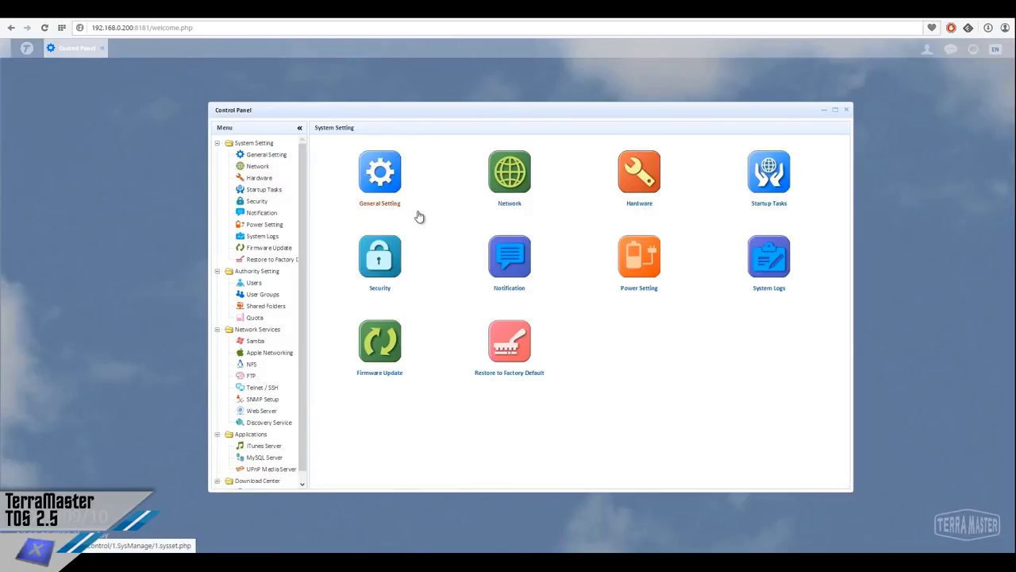
# Set the General Setting Date & Time zone to UTC+01 Europe/Rome, then view the language settings
pyautogui.click(385, 175)
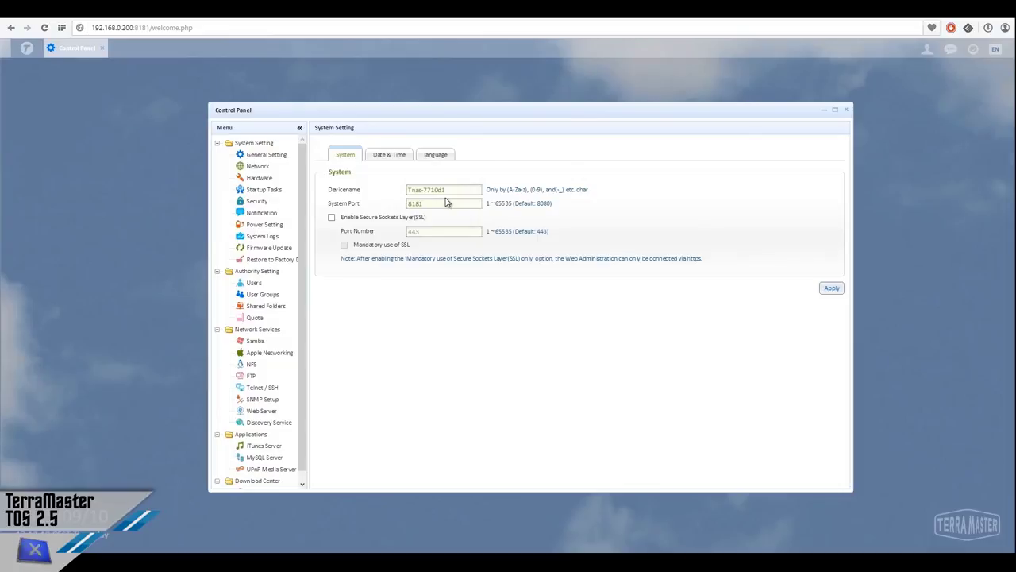
pyautogui.click(386, 155)
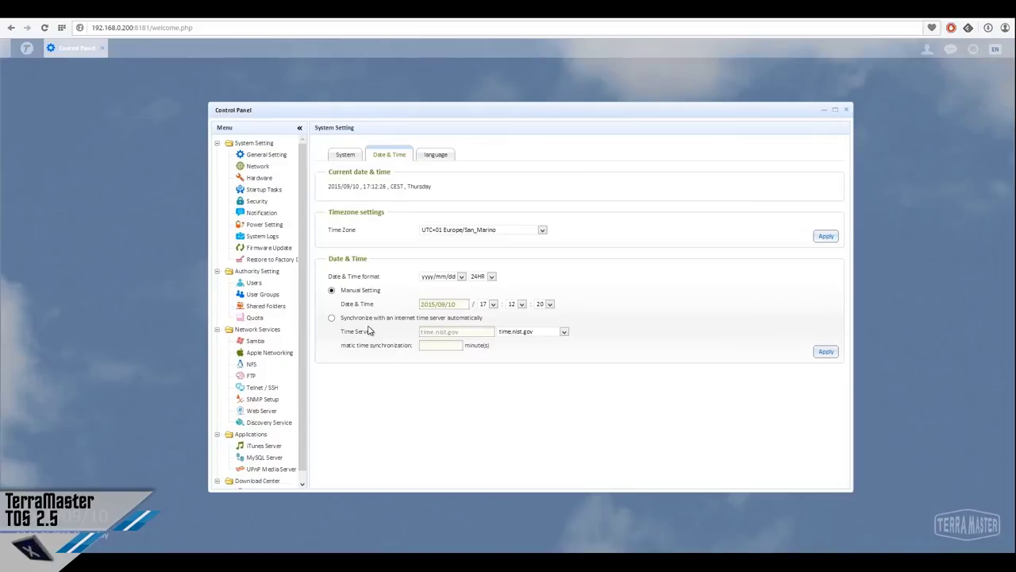
pyautogui.click(482, 231)
pyautogui.click(484, 231)
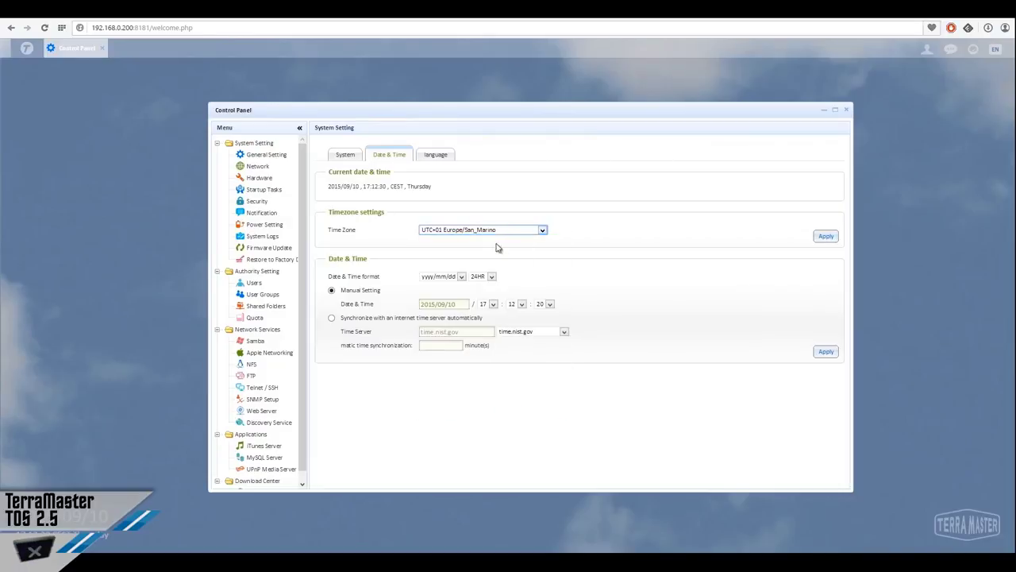
pyautogui.press('Up')
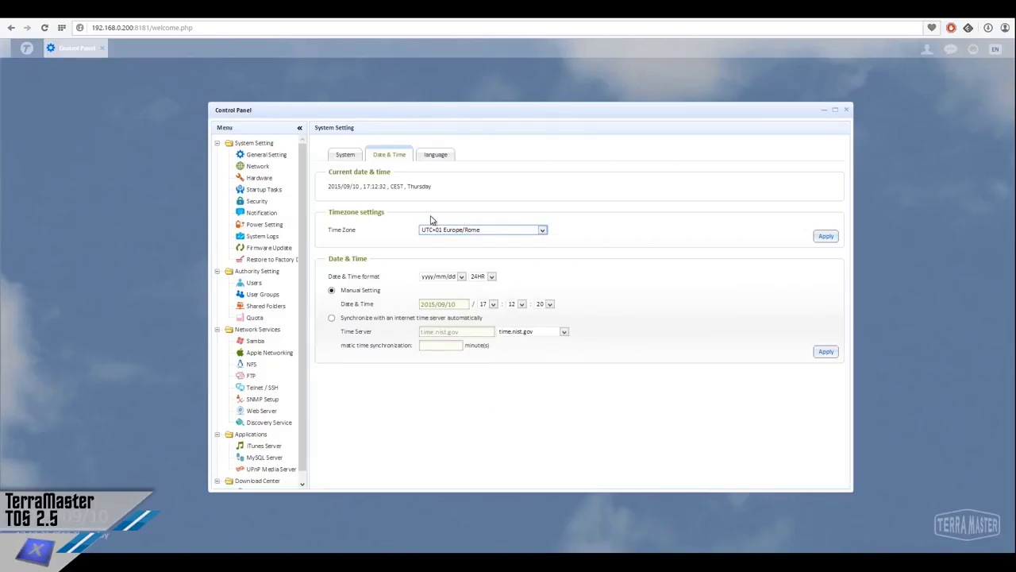
pyautogui.click(435, 156)
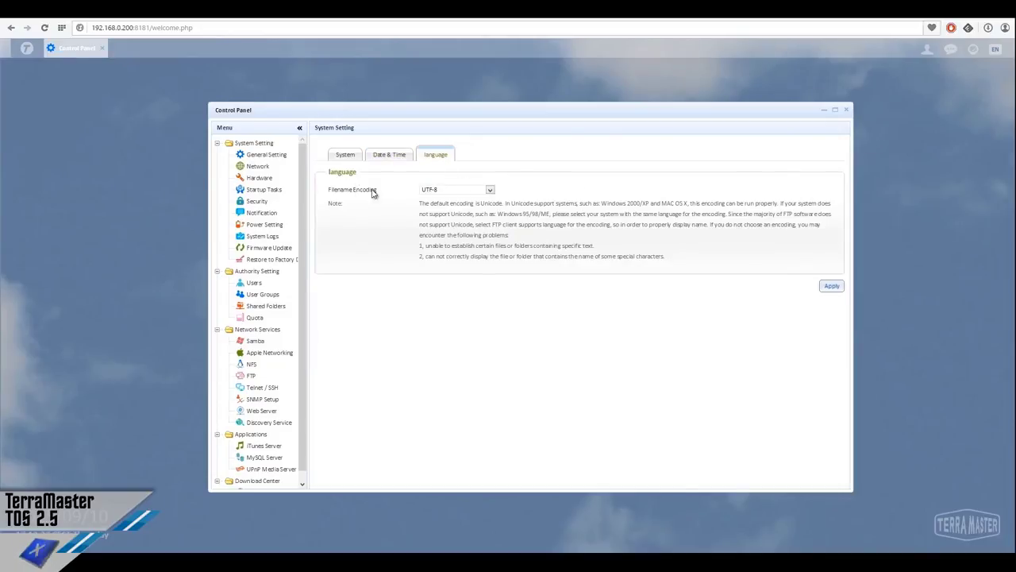
# Switch filename encoding to Slavic/Latin 2 and back to UTF-8, then go to Network
pyautogui.click(436, 194)
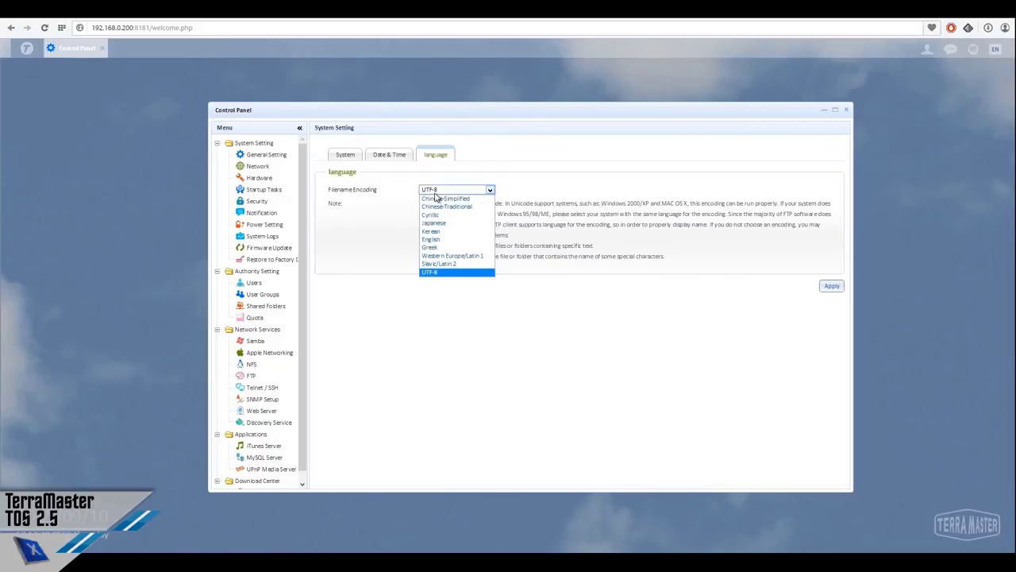
pyautogui.click(456, 270)
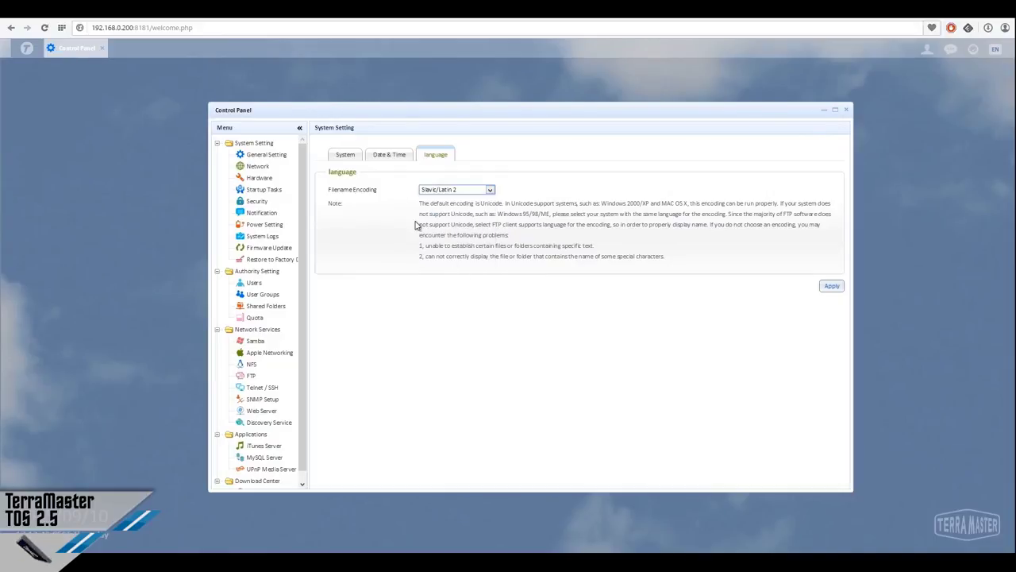
pyautogui.click(445, 189)
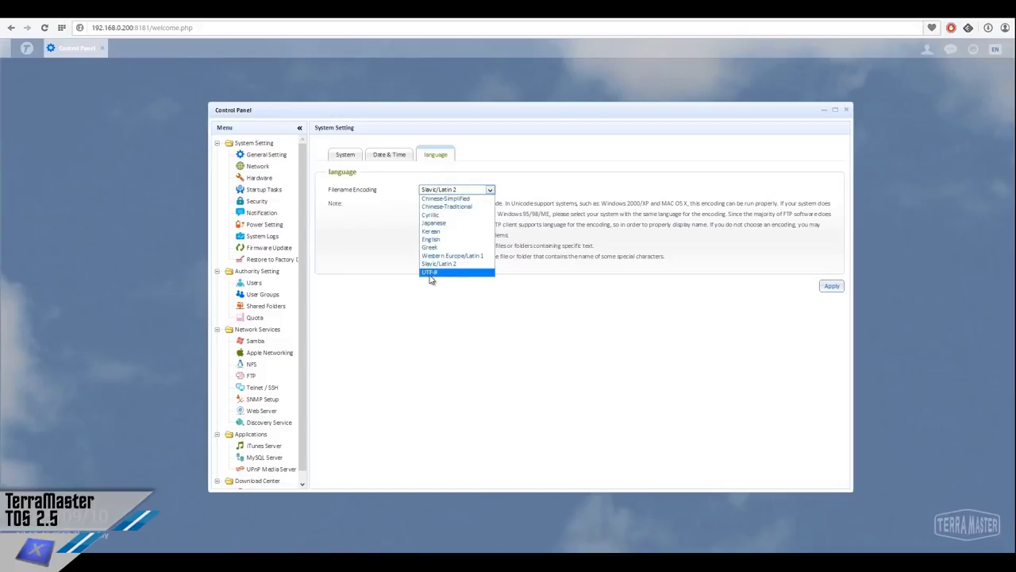
pyautogui.click(429, 273)
pyautogui.click(258, 166)
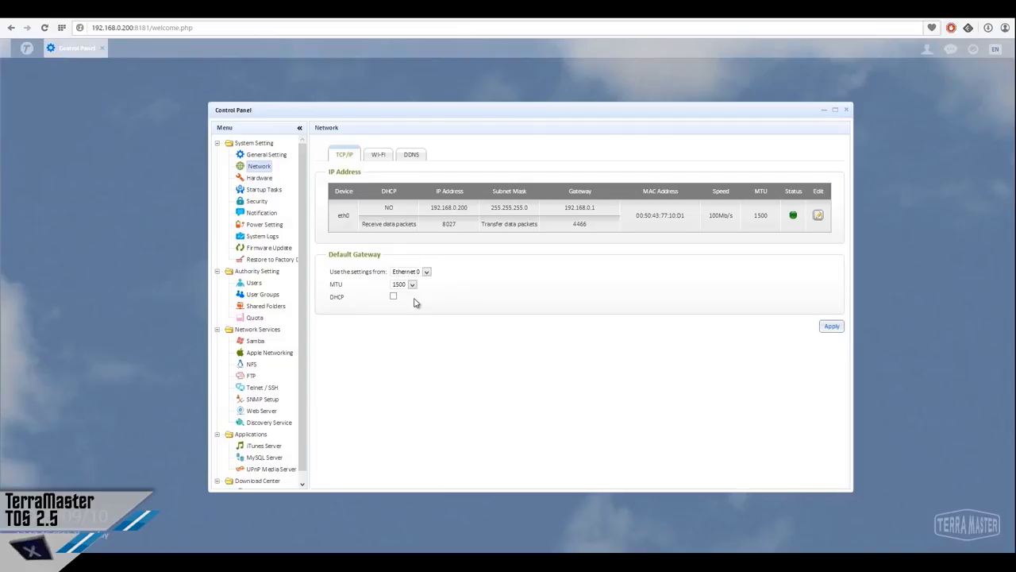
# Review TCP/IP gateway Ethernet 0 and MTU 1500, plus the Wi-Fi and DDNS tabs, then go to Hardware
pyautogui.click(426, 273)
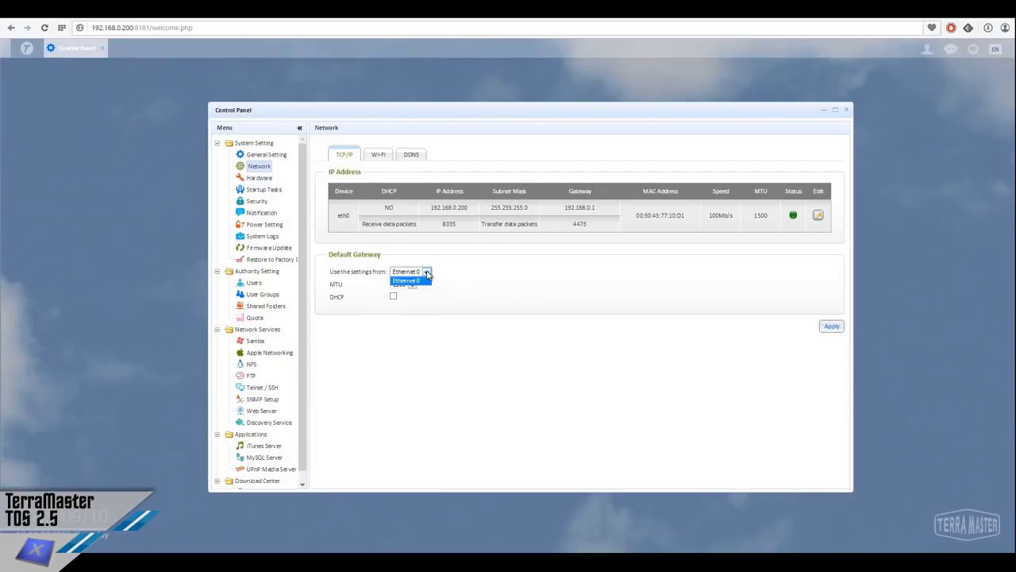
pyautogui.click(426, 273)
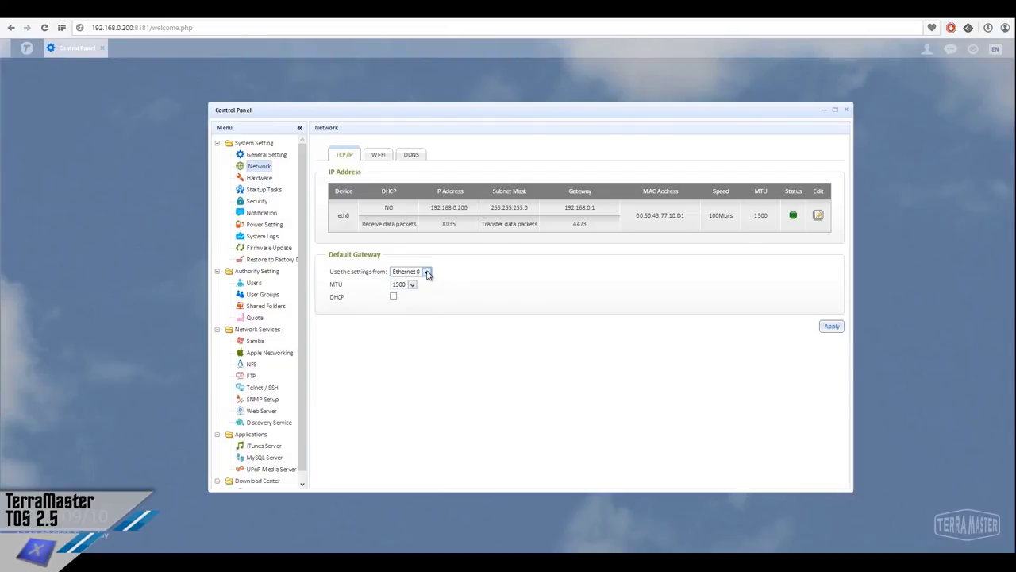
pyautogui.click(412, 285)
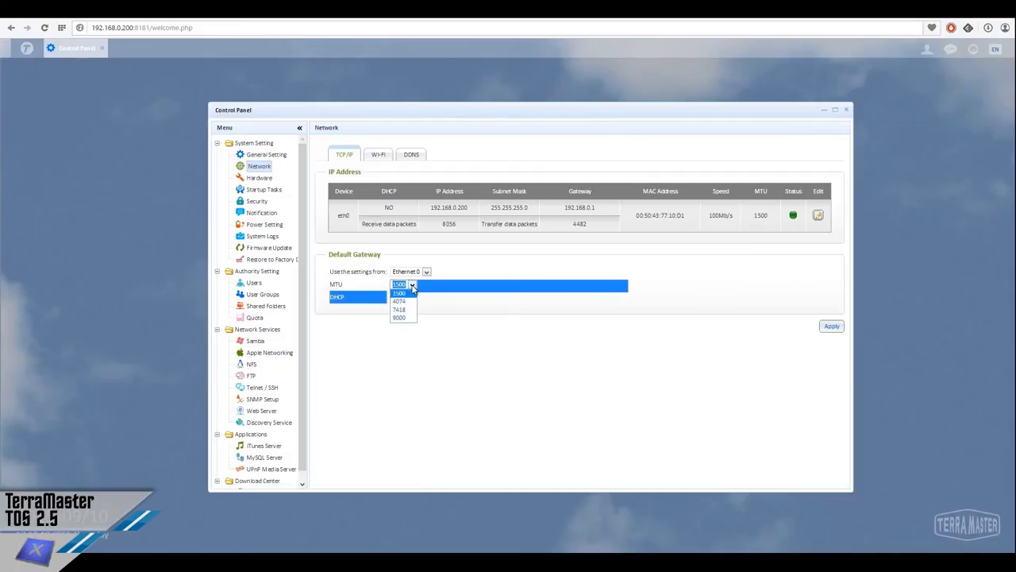
pyautogui.click(412, 287)
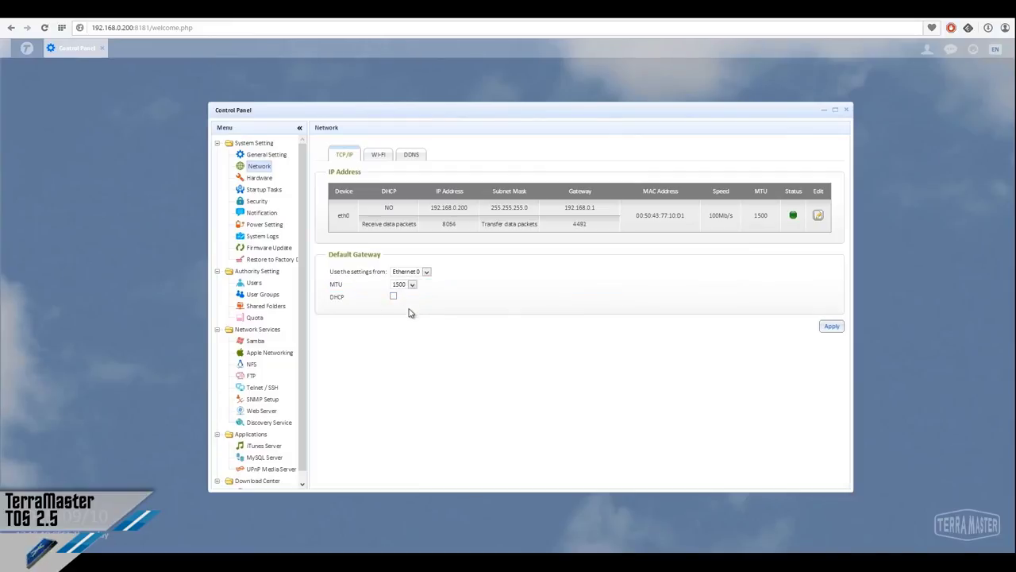
pyautogui.click(386, 164)
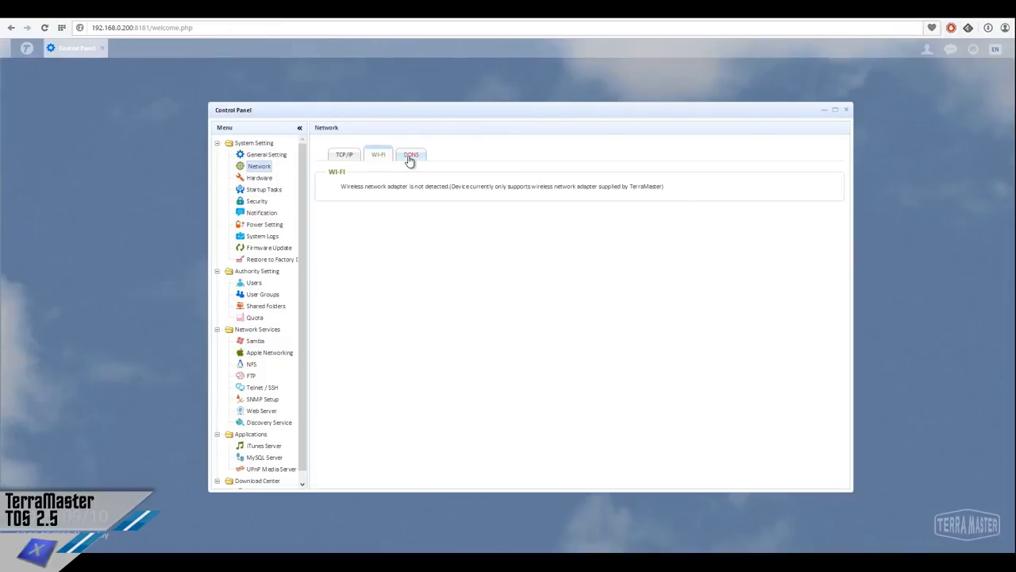
pyautogui.click(410, 158)
pyautogui.click(346, 158)
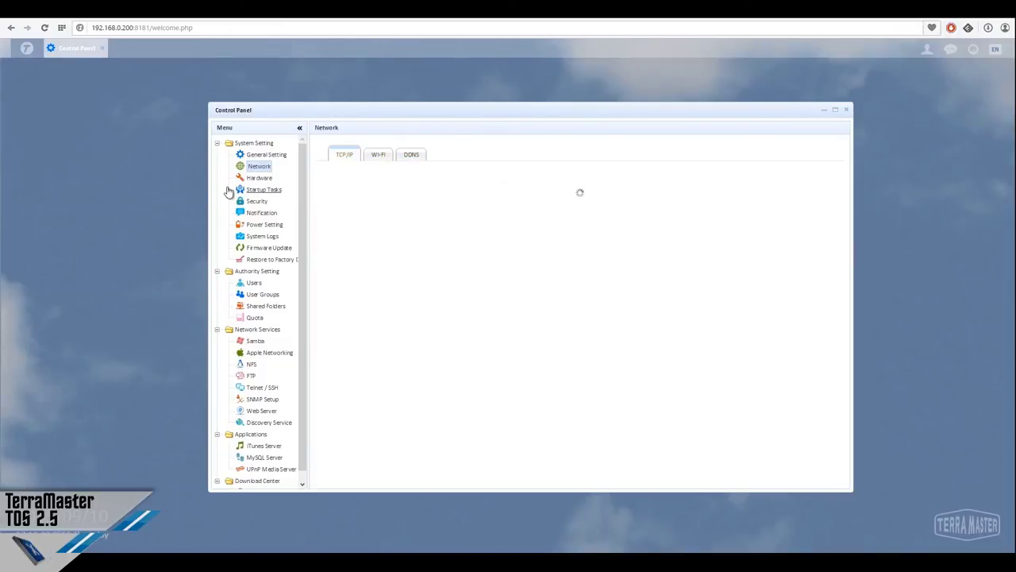
pyautogui.click(260, 178)
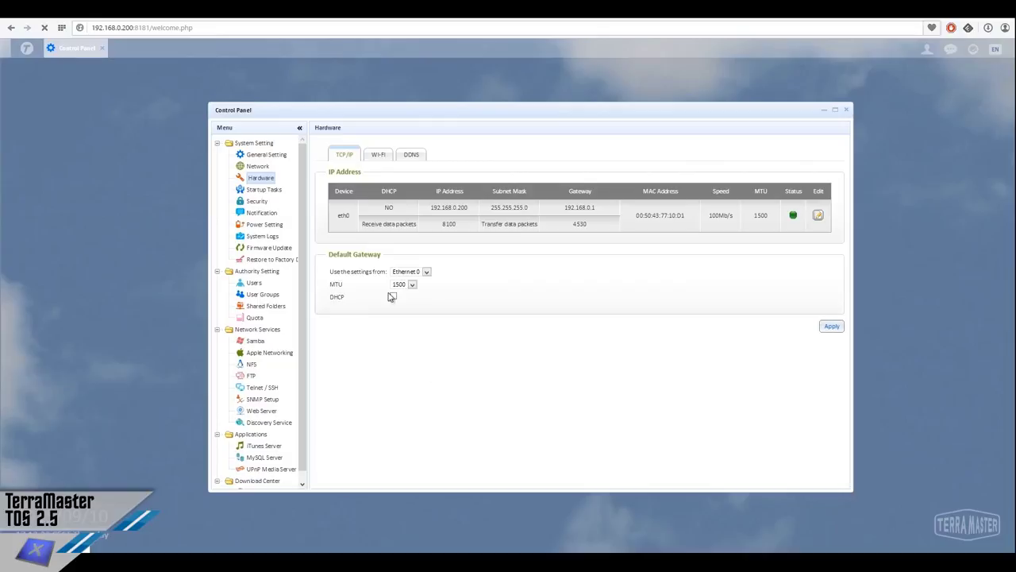
# View the Hardware Smart Fan Configuration, then the Startup Tasks list of boot services
pyautogui.click(260, 180)
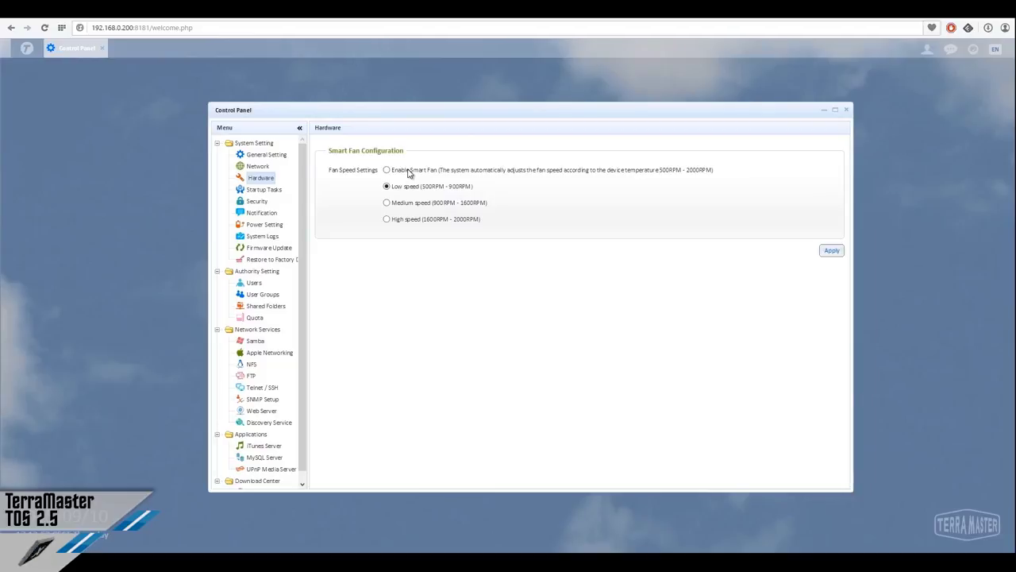
pyautogui.click(265, 190)
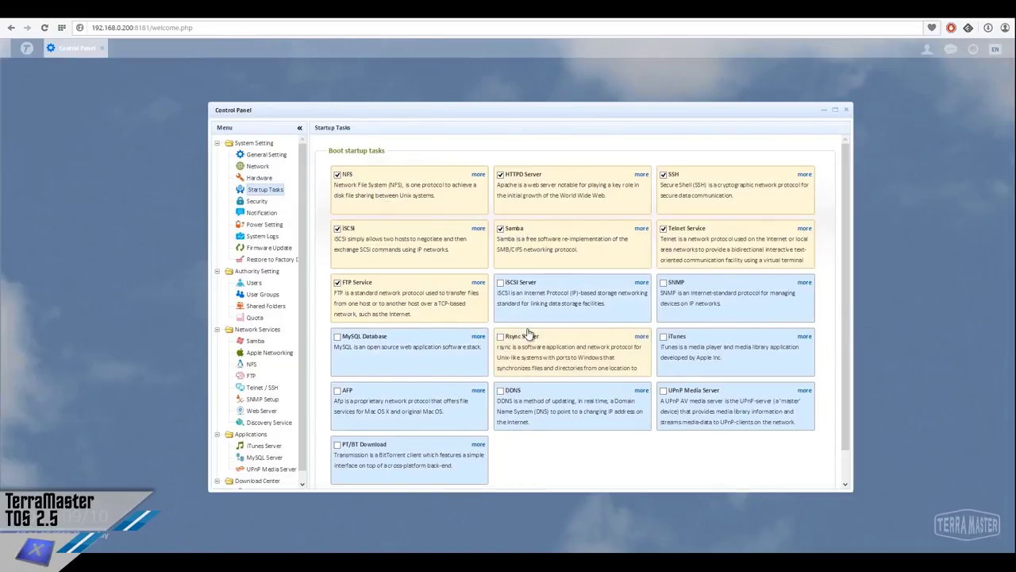
# Open the Security page to view the SSL certificate's expired status (1121 days)
pyautogui.click(258, 202)
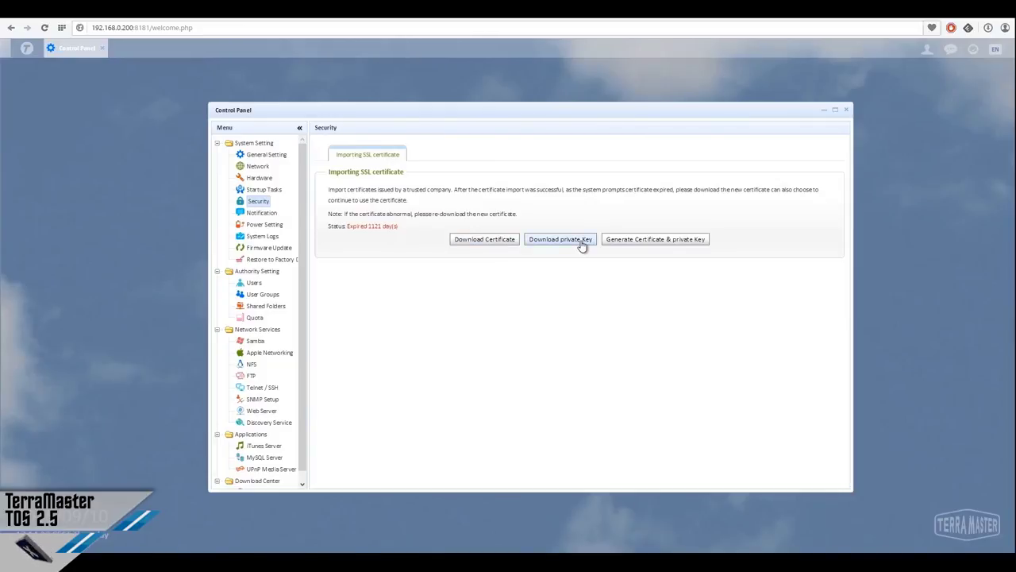
# Open the Notification page showing the empty SMTP server configuration form
pyautogui.click(270, 213)
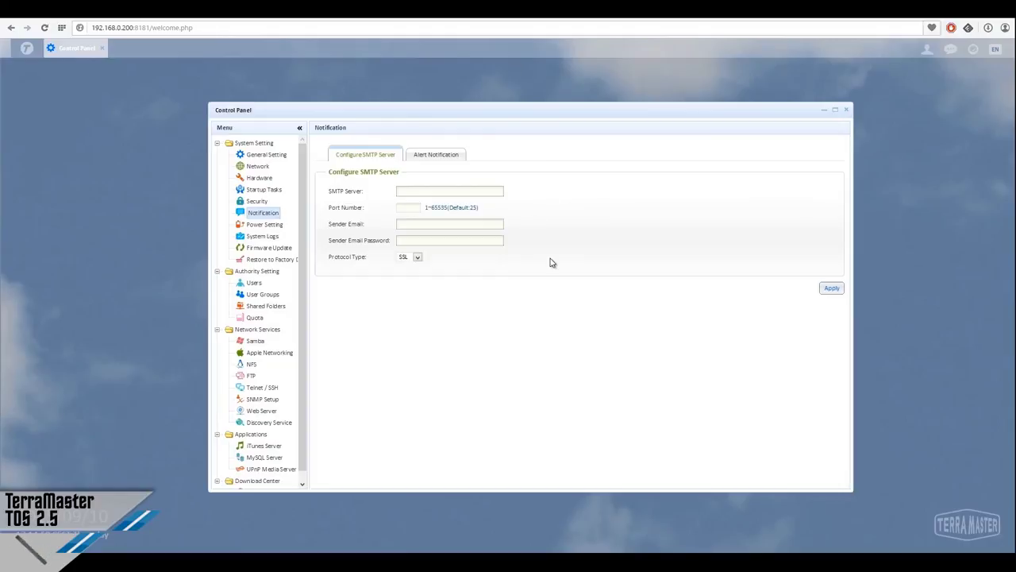
# Review the alert notification and SMTP server settings, then go to Power Setting
pyautogui.click(444, 158)
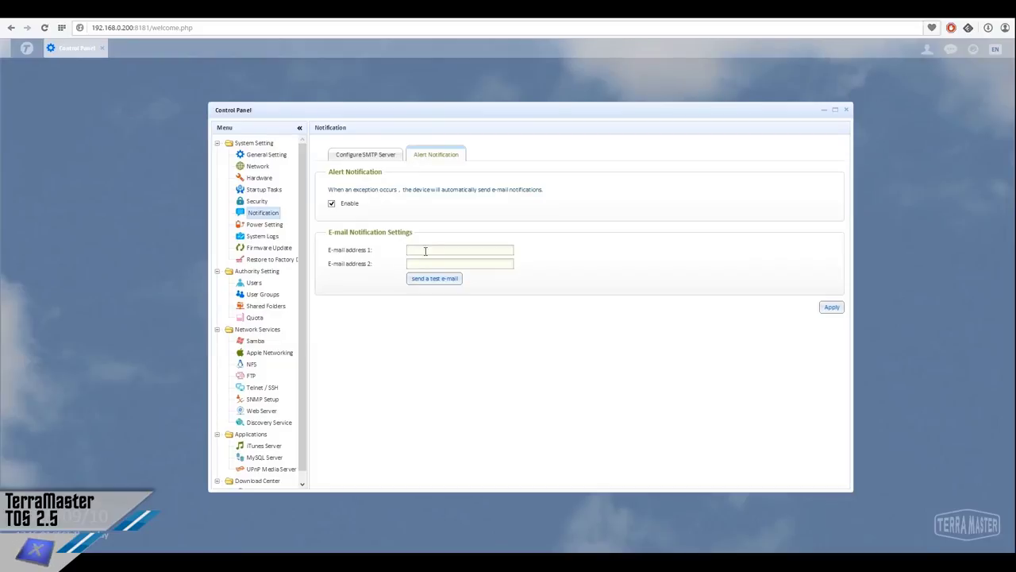
pyautogui.click(381, 156)
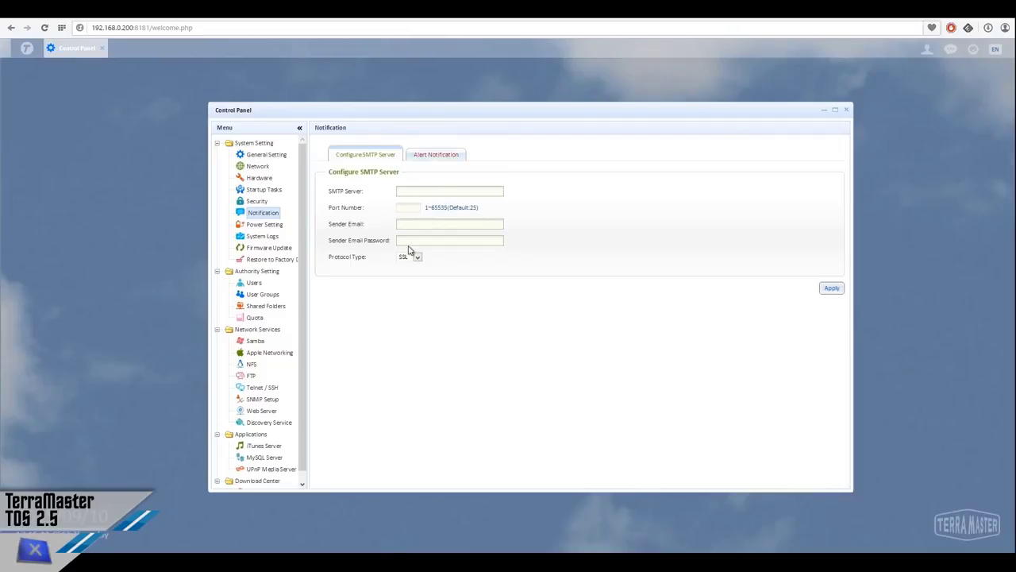
pyautogui.click(274, 225)
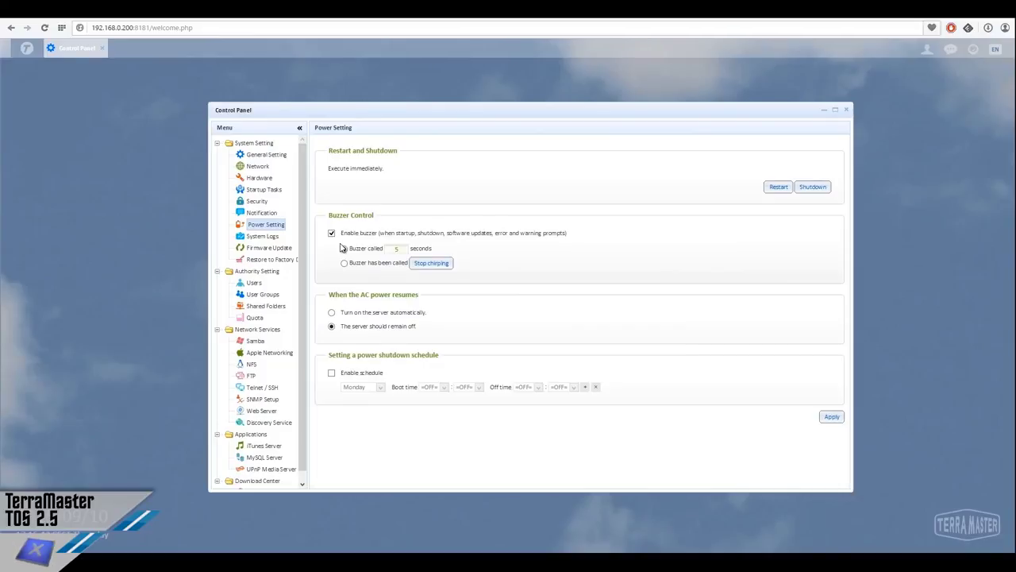
# Set the buzzer to sound for 5 seconds, then bring up the System Logs
pyautogui.click(343, 249)
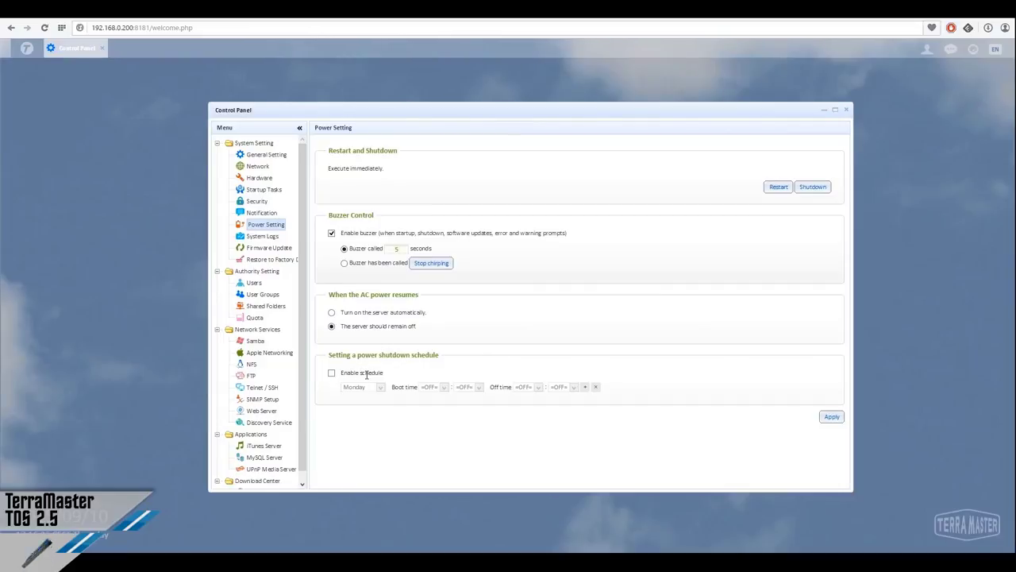
pyautogui.click(263, 239)
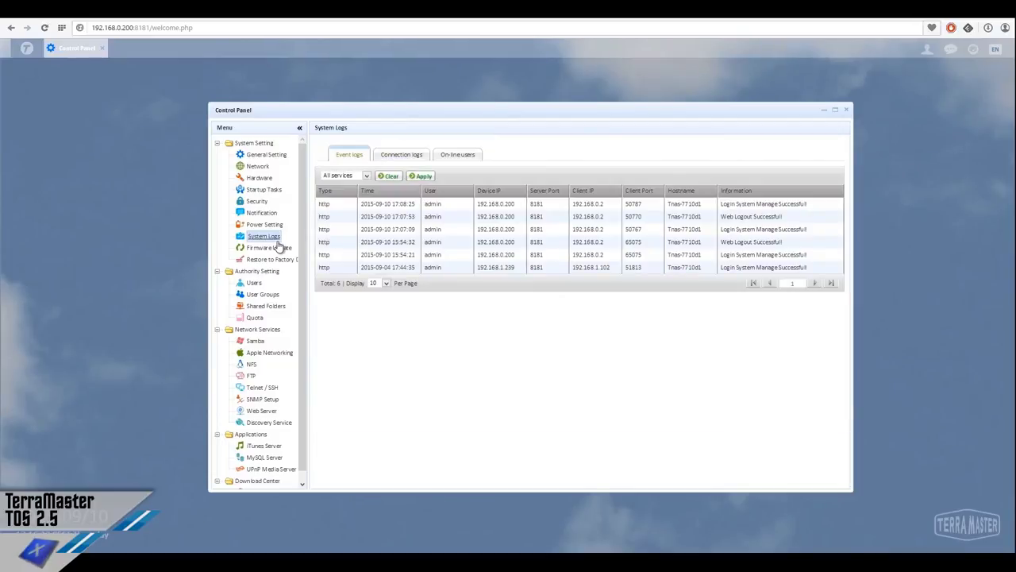
# Review connection logs, event logs and online users, then view Firmware Update version V2.510
pyautogui.click(391, 158)
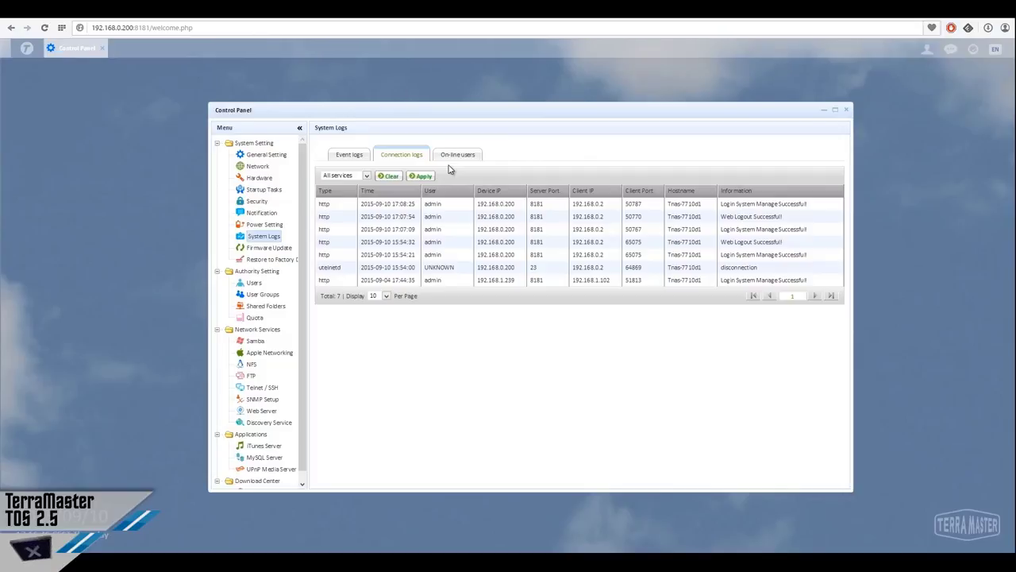
pyautogui.click(359, 159)
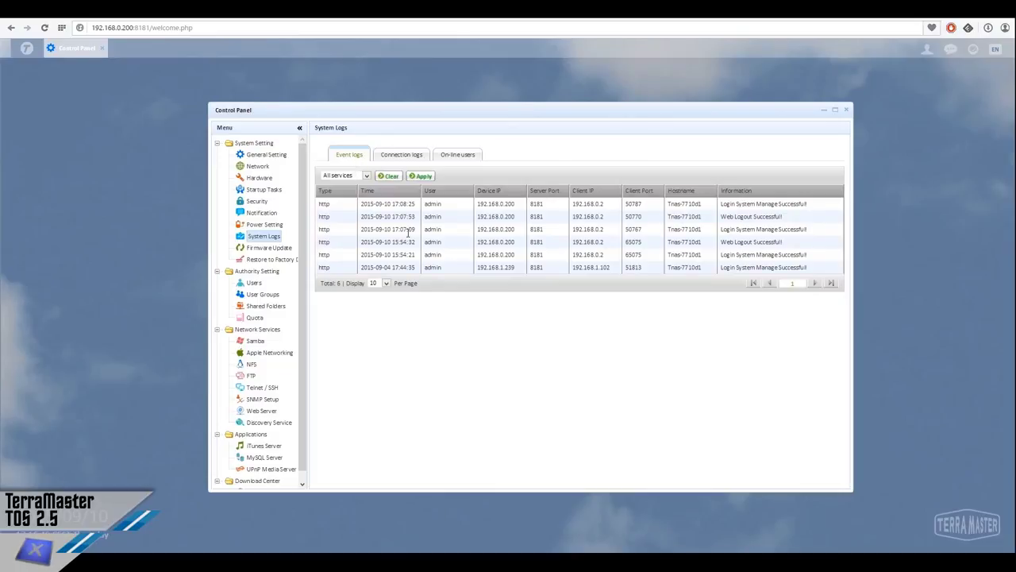
pyautogui.click(408, 158)
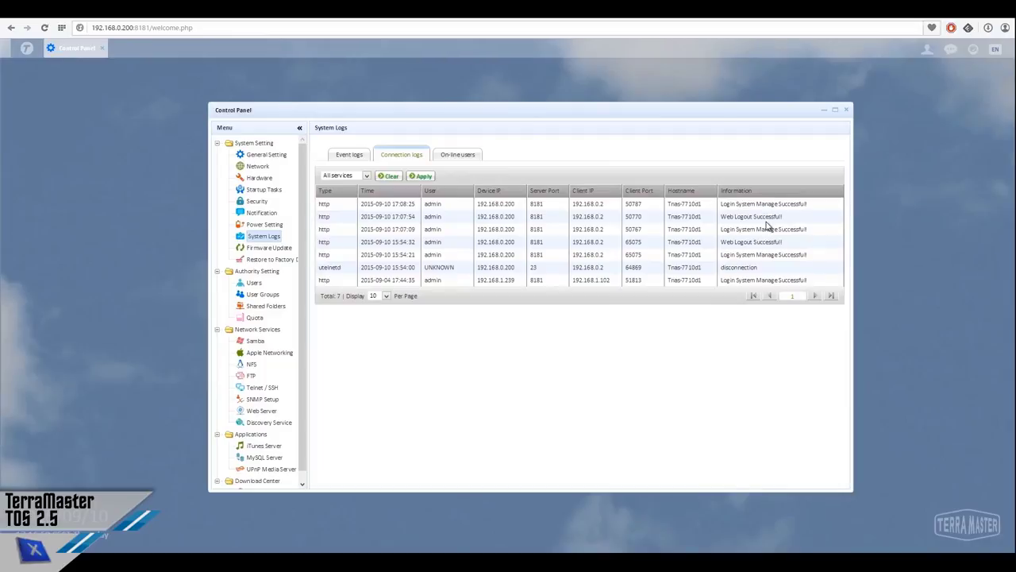
pyautogui.click(472, 158)
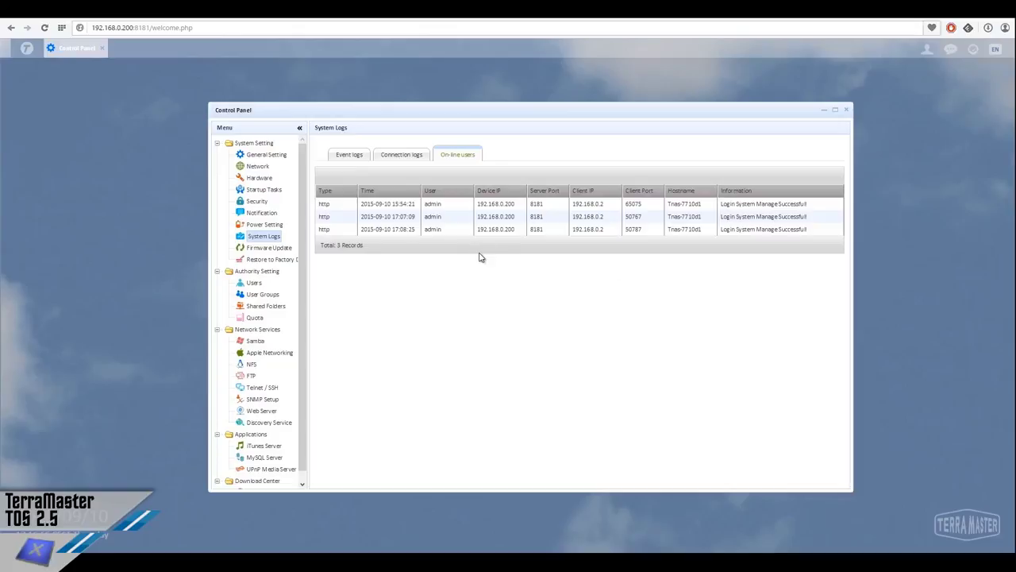
pyautogui.click(346, 157)
pyautogui.click(272, 248)
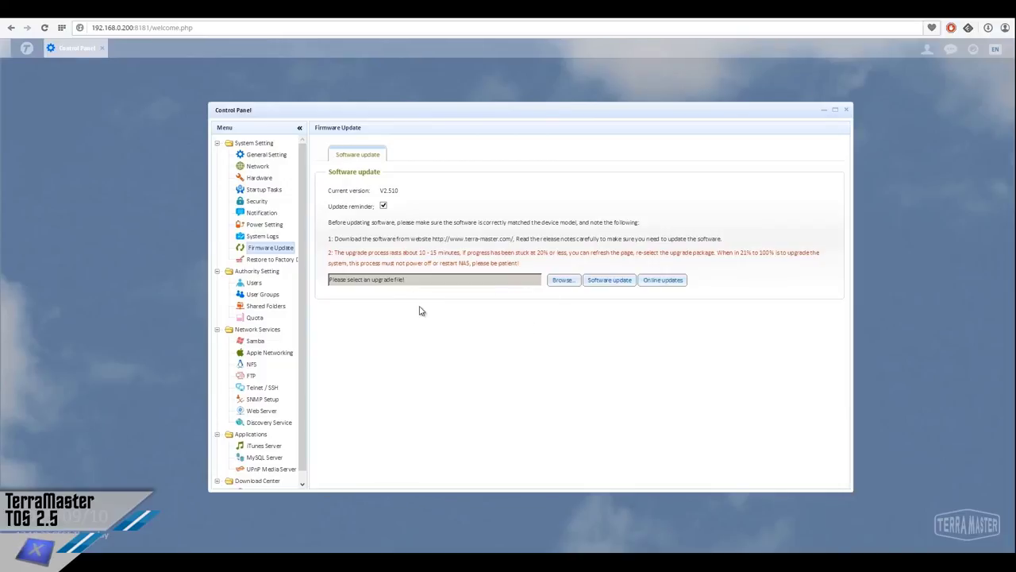
# View the Restore to Factory Default page, then the Authority Setting overview
pyautogui.click(275, 259)
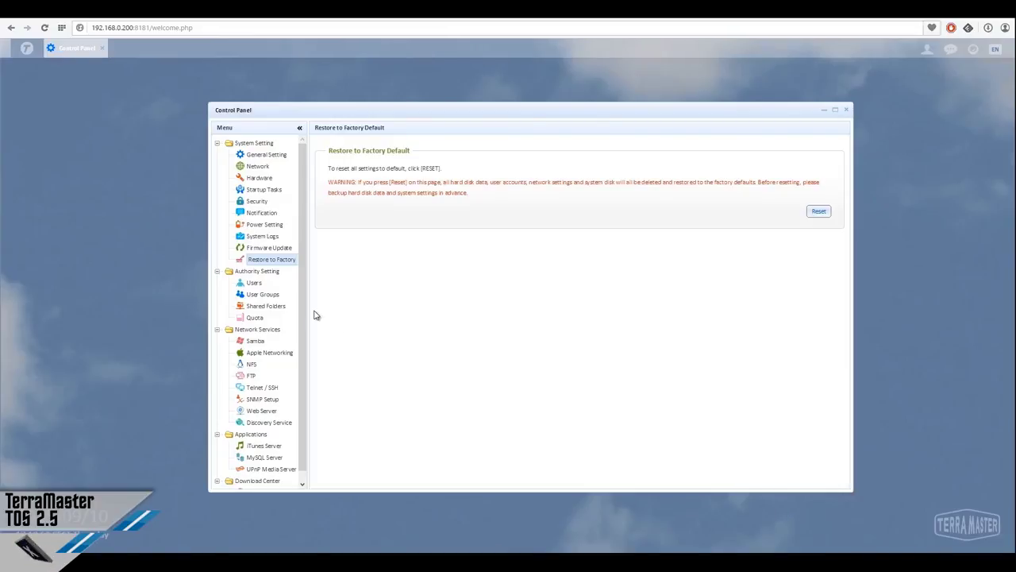
pyautogui.click(267, 275)
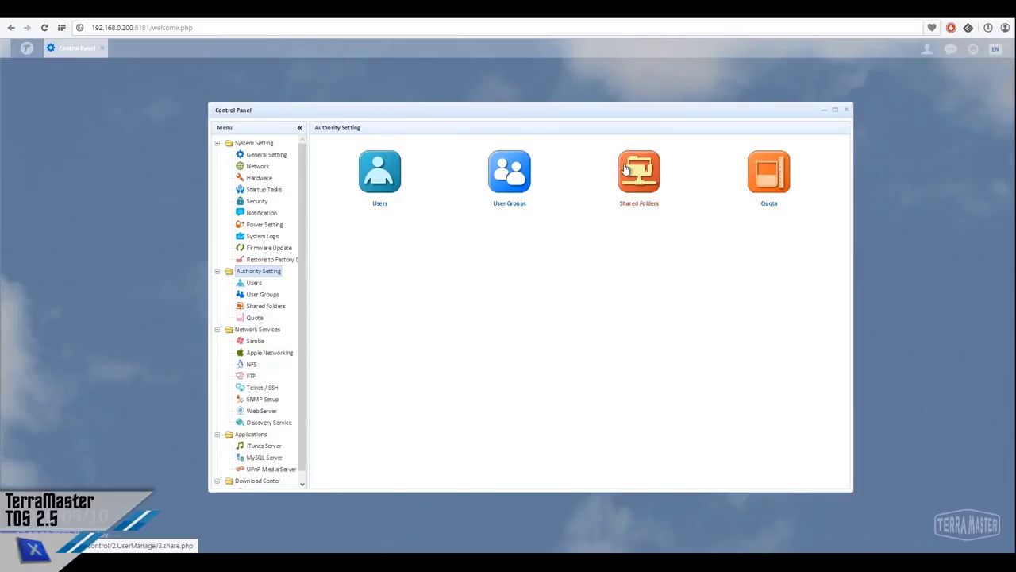
# Review the Users, User Groups and Shared Folders lists
pyautogui.click(393, 181)
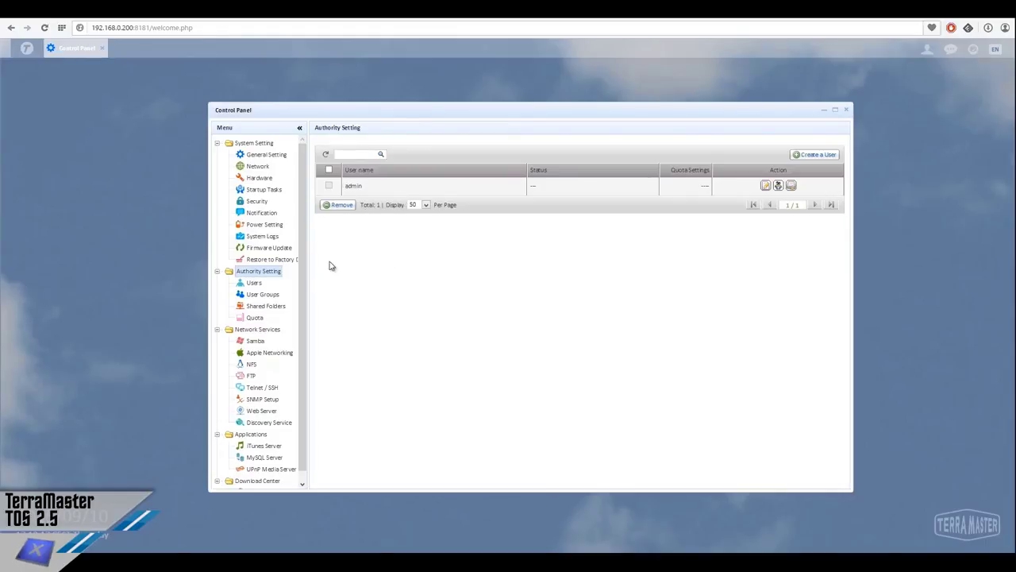
pyautogui.click(255, 295)
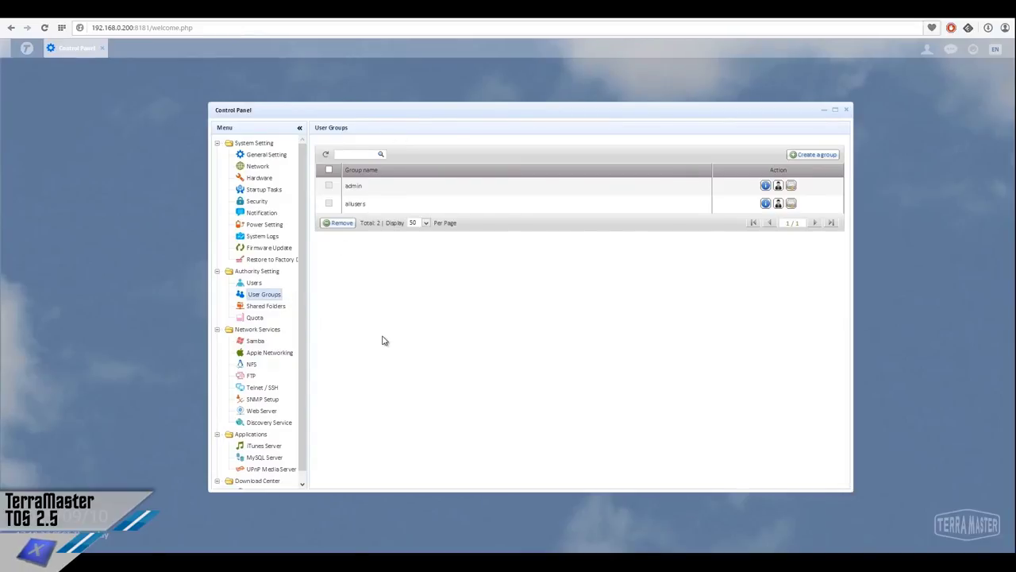
pyautogui.click(264, 298)
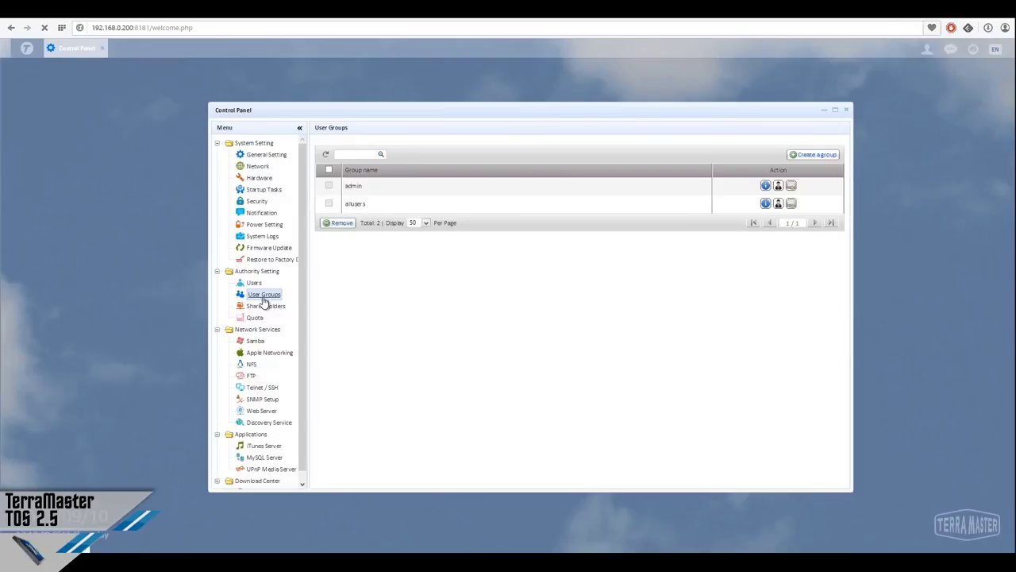
pyautogui.click(265, 305)
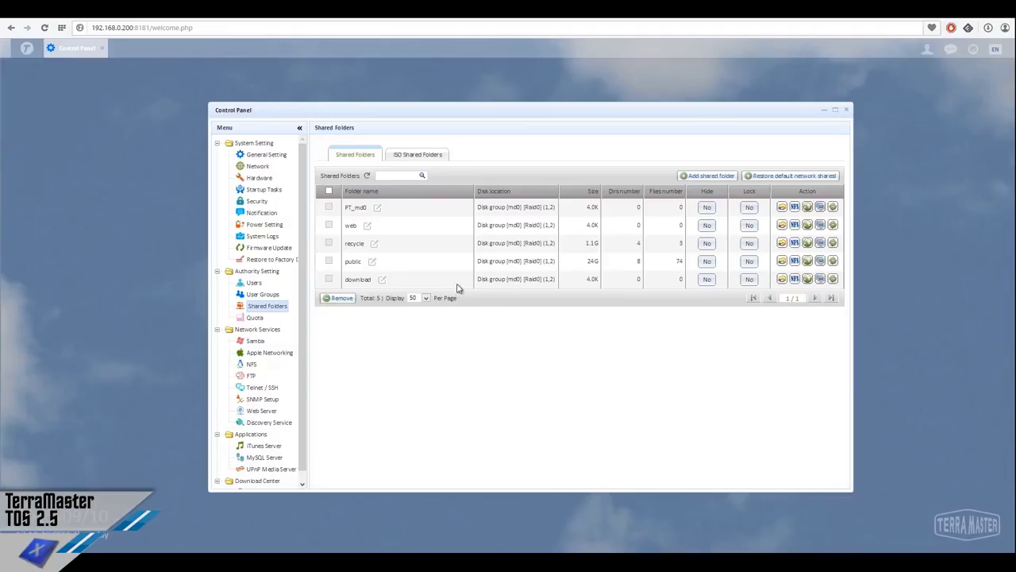
# Check the ISO and regular shared-folder tabs, the Quota page, then the Network Services overview
pyautogui.click(417, 157)
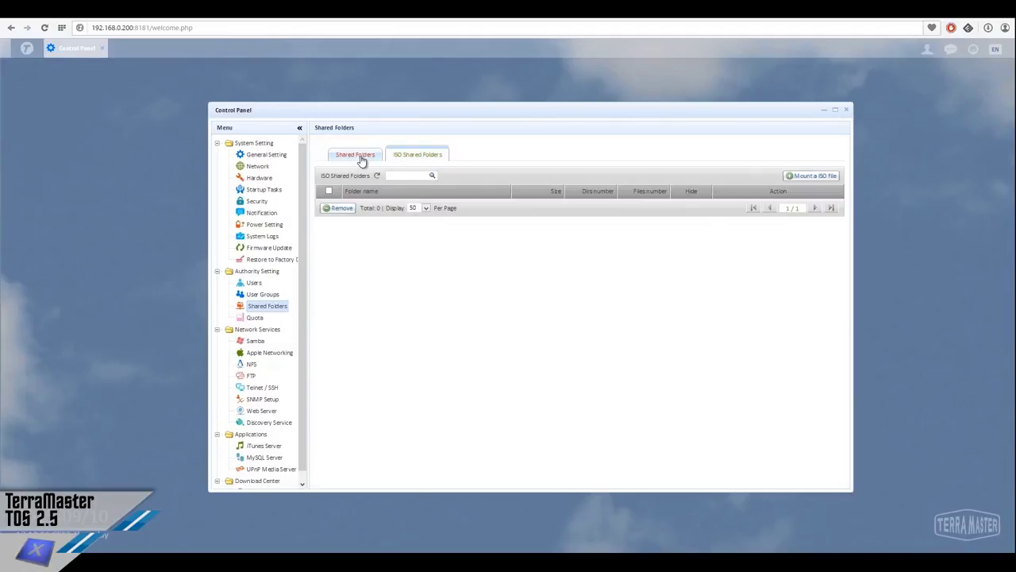
pyautogui.click(359, 159)
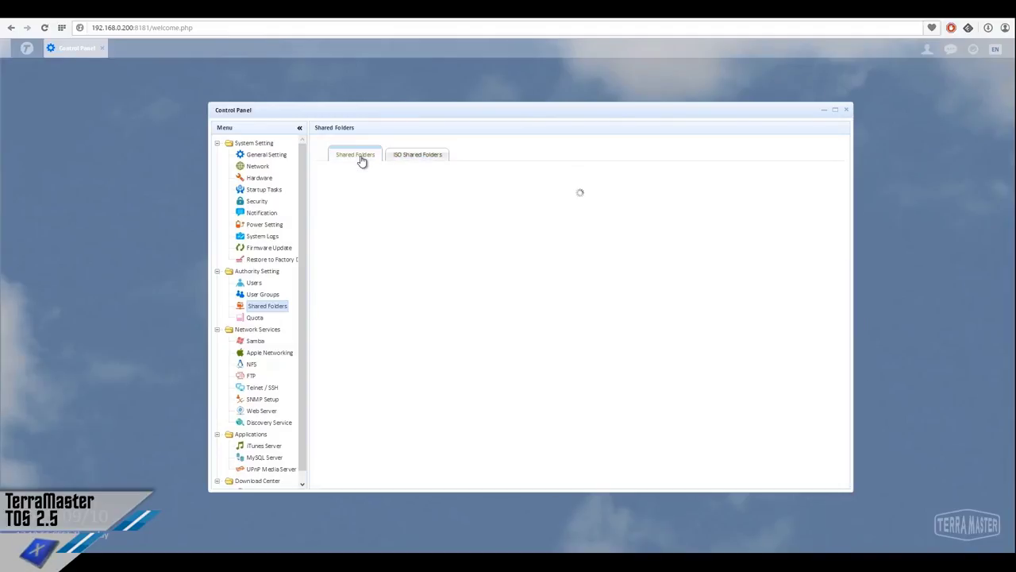
pyautogui.click(255, 318)
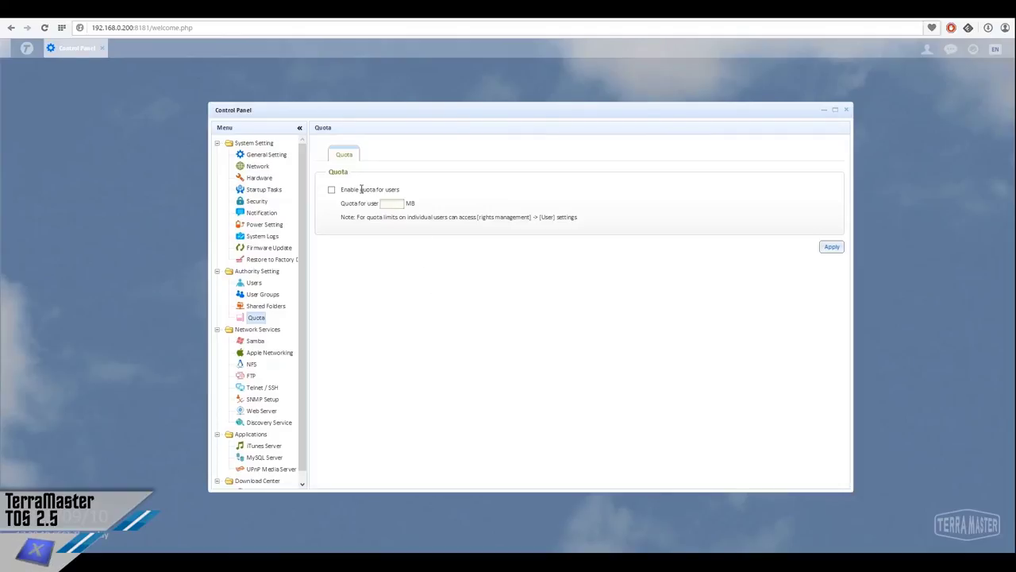
pyautogui.click(258, 329)
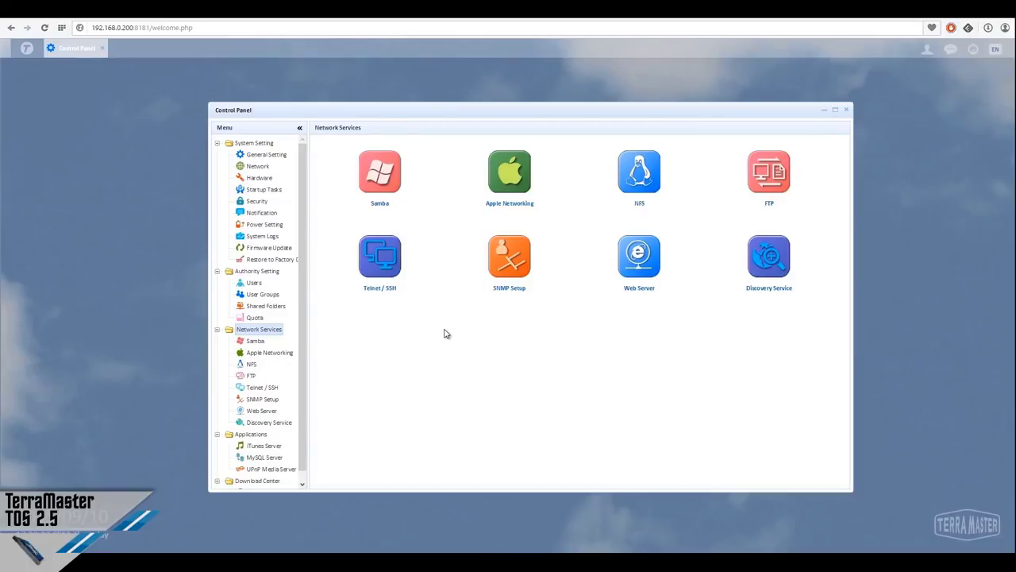
# Step through Samba, Apple Networking, NFS, FTP and Telnet/SSH, ending on SNMP Setup (port 161)
pyautogui.click(393, 197)
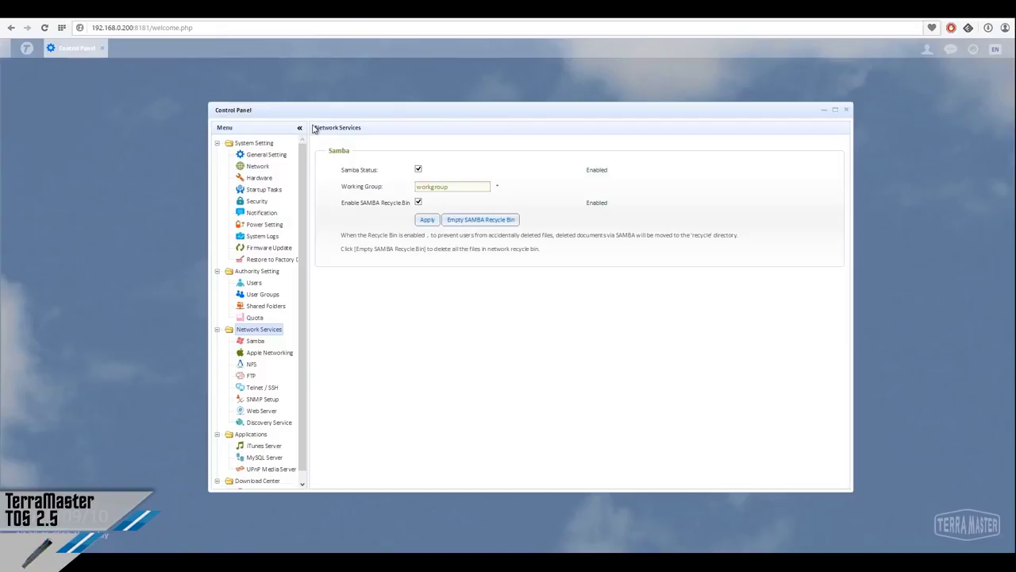
pyautogui.click(267, 354)
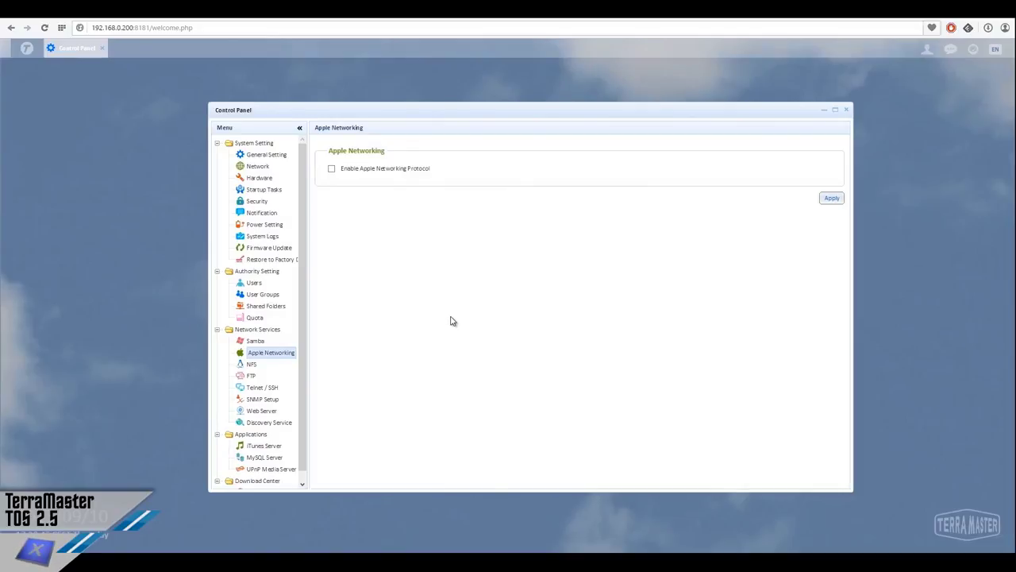
pyautogui.click(252, 365)
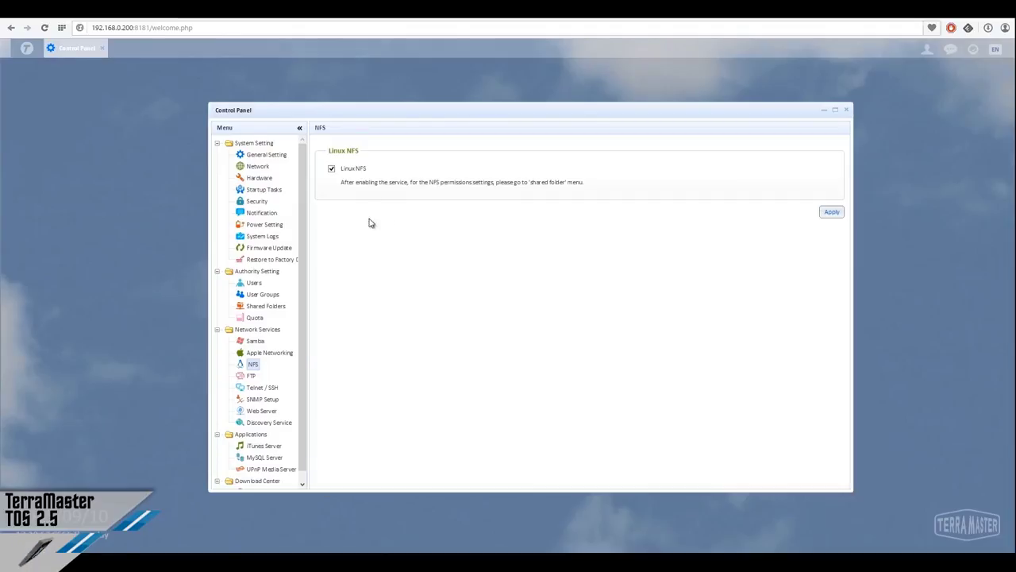
pyautogui.click(252, 375)
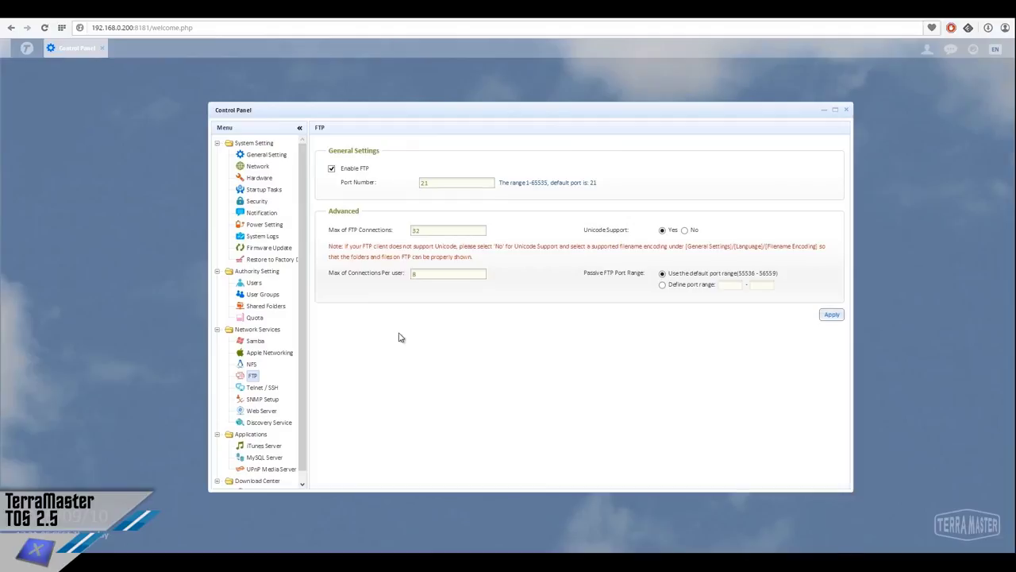
pyautogui.click(265, 388)
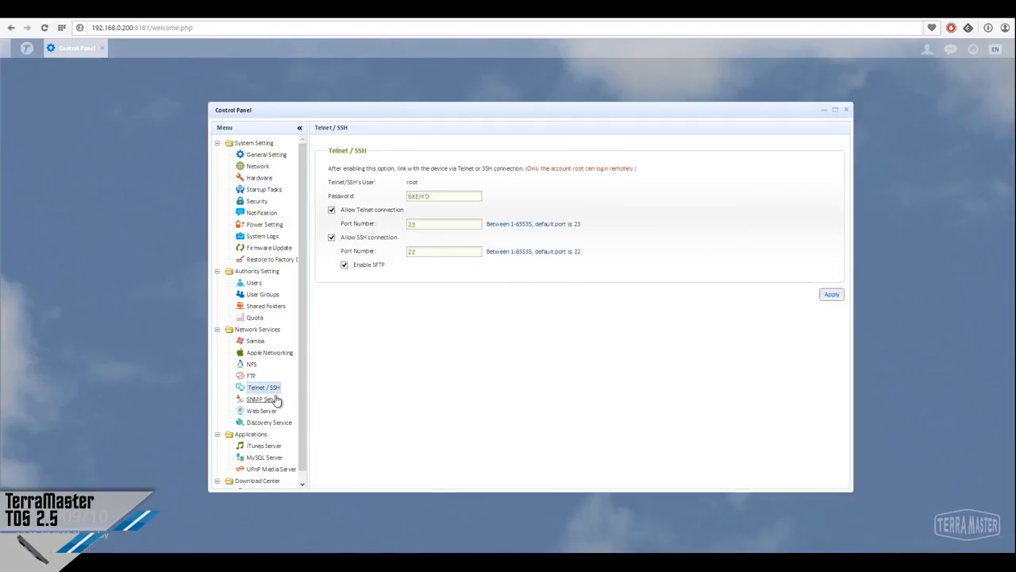
pyautogui.click(274, 399)
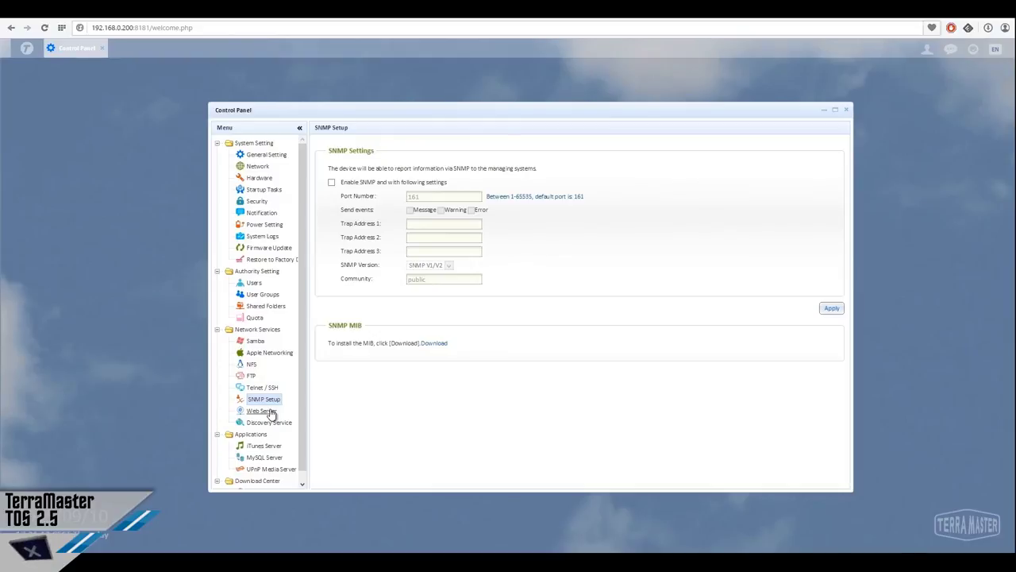
# Review Web Server and Discovery Service Bonjour and UPnP tabs, then the Applications overview
pyautogui.click(270, 412)
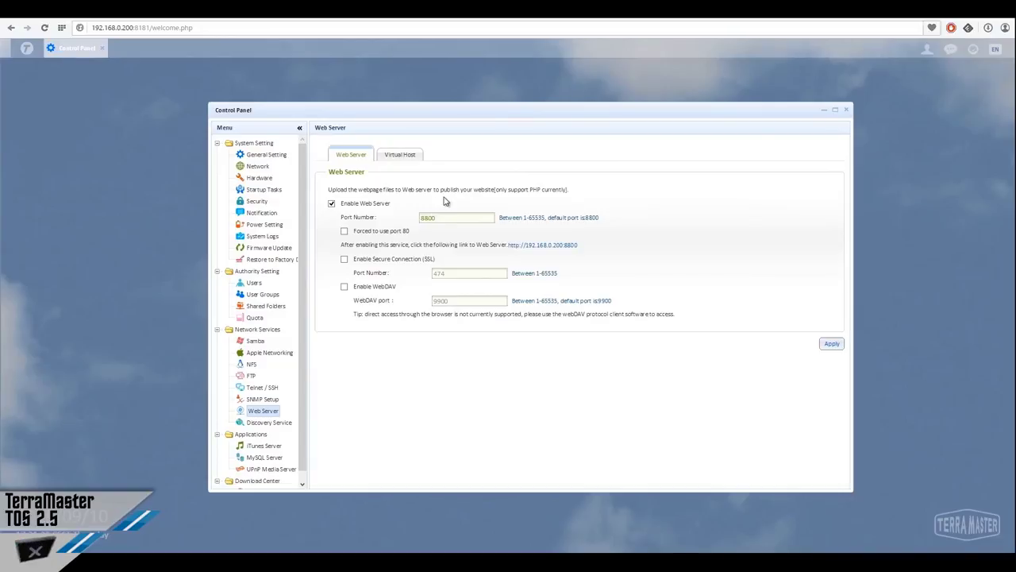
pyautogui.click(282, 423)
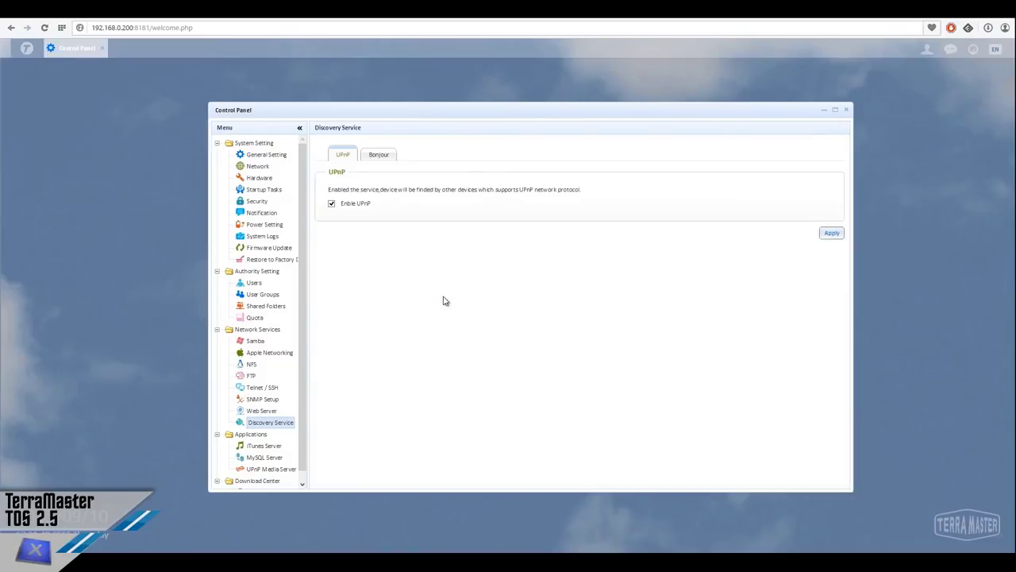
pyautogui.click(382, 157)
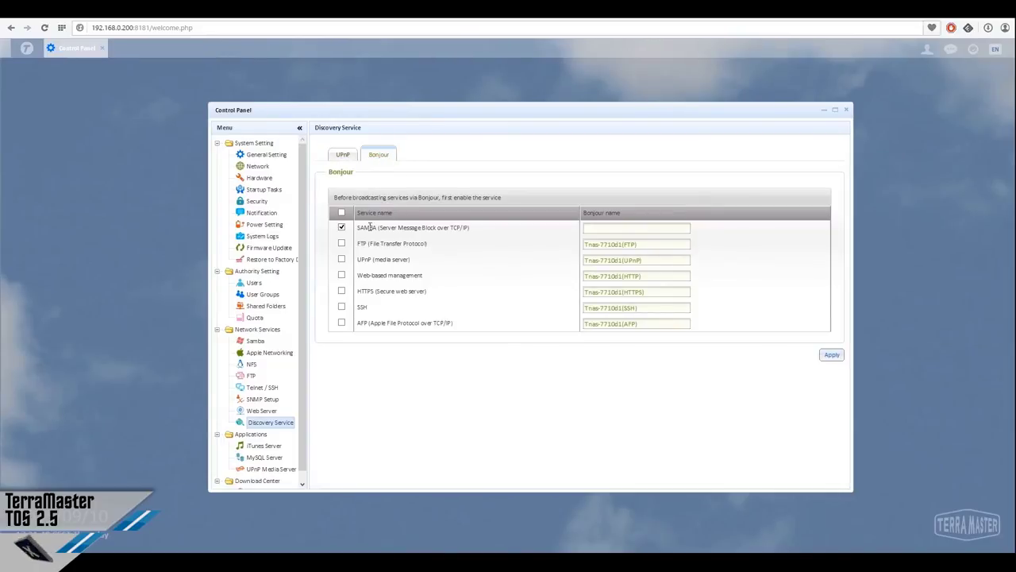
pyautogui.click(342, 155)
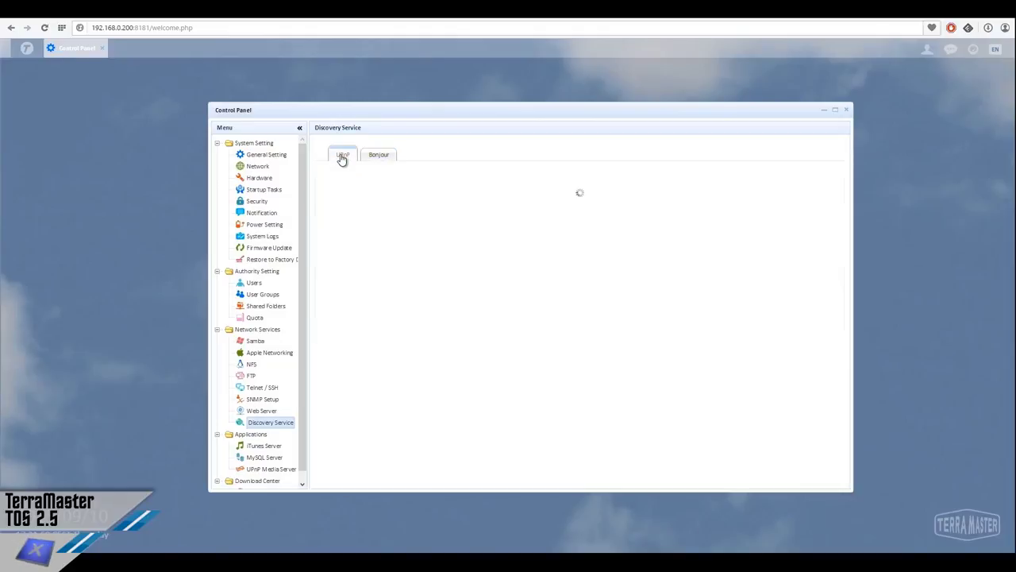
pyautogui.click(252, 434)
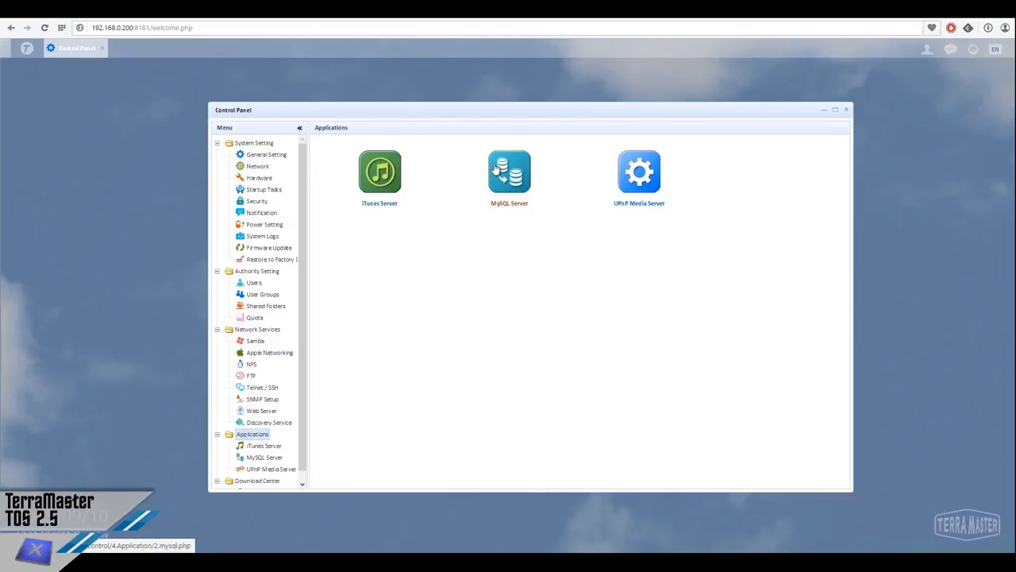
# Review iTunes Server and MySQL Server, then UPnP Media Server on port 8200 monitoring public
pyautogui.click(393, 181)
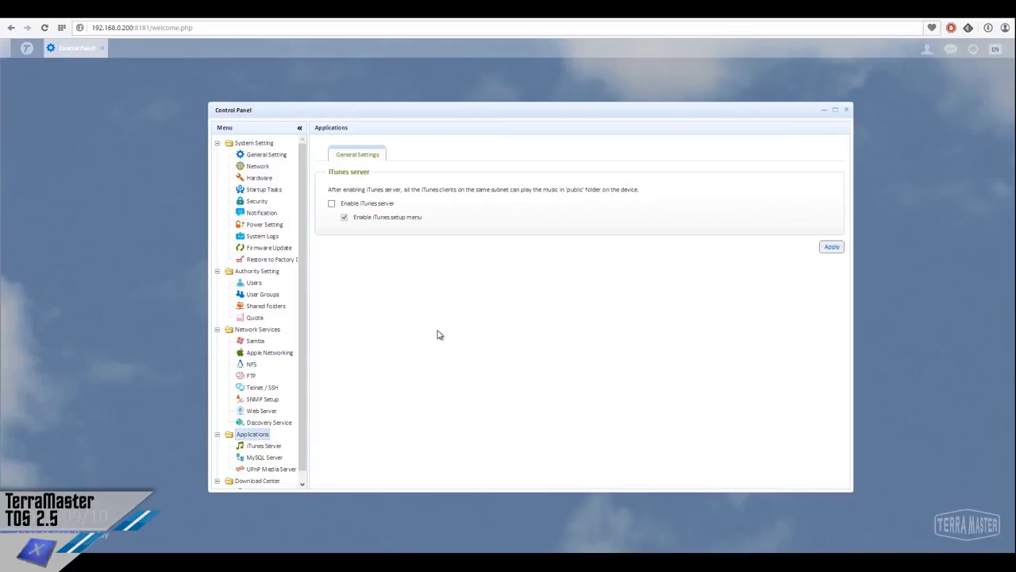
pyautogui.click(262, 460)
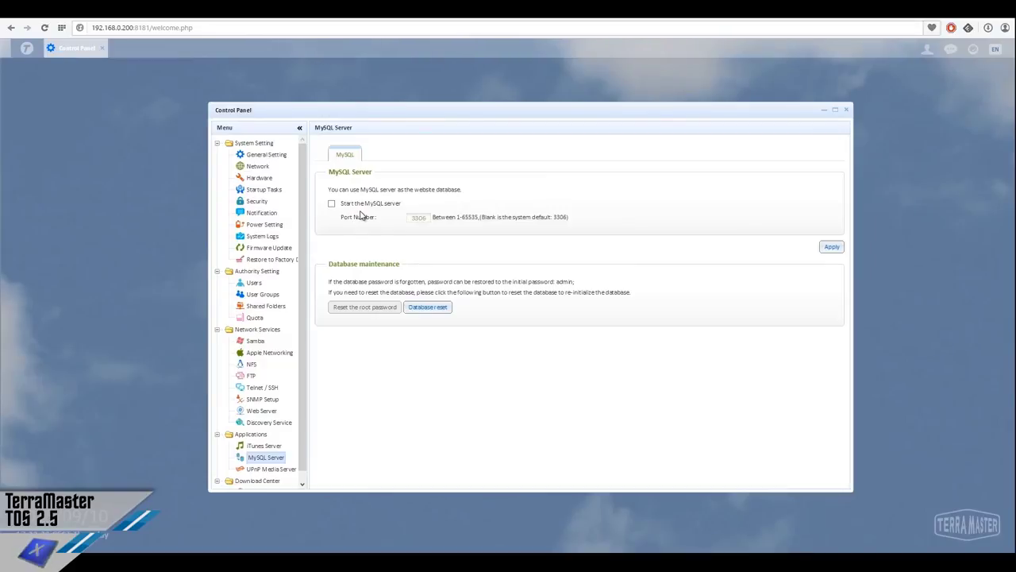
pyautogui.click(285, 470)
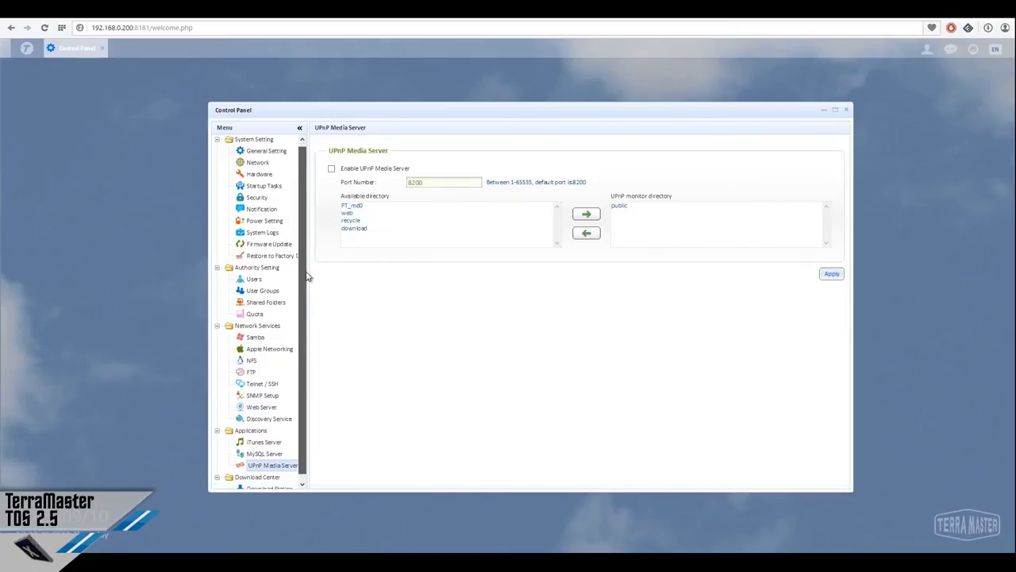
# View the Download Center's Download Station BT/PT settings, then close the Control Panel
pyautogui.scroll(-1, 310, 278)
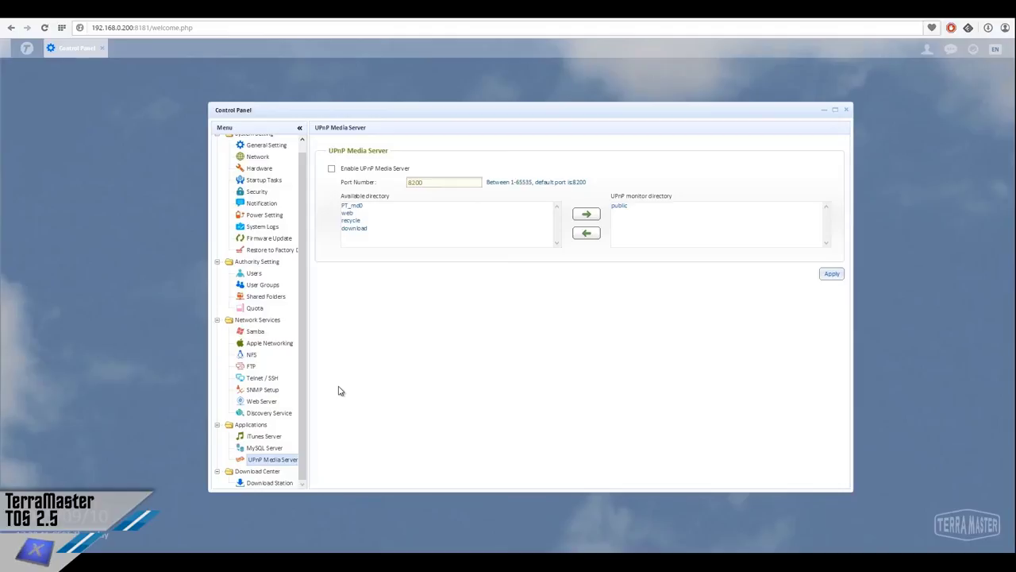
pyautogui.click(262, 472)
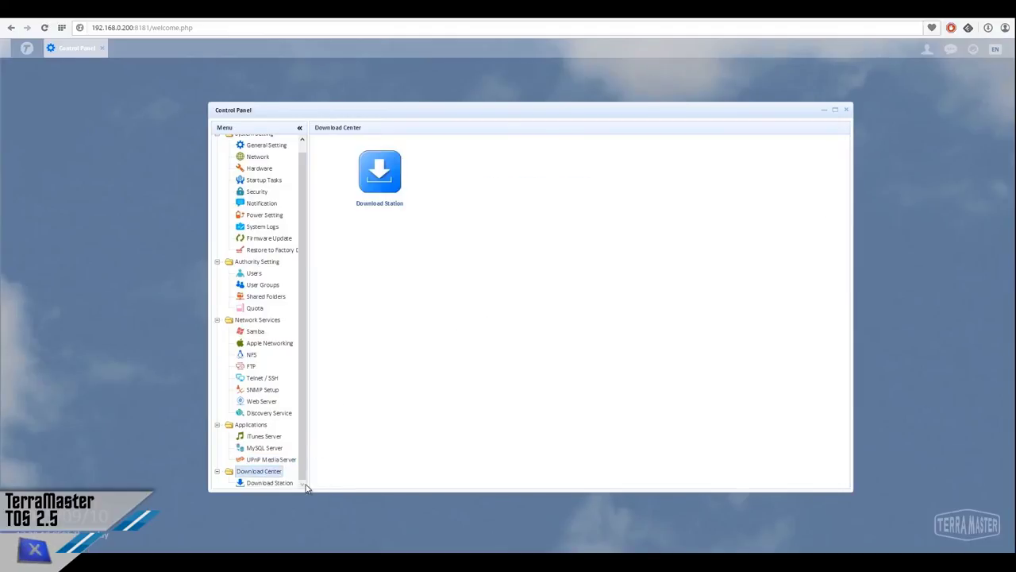
pyautogui.click(389, 204)
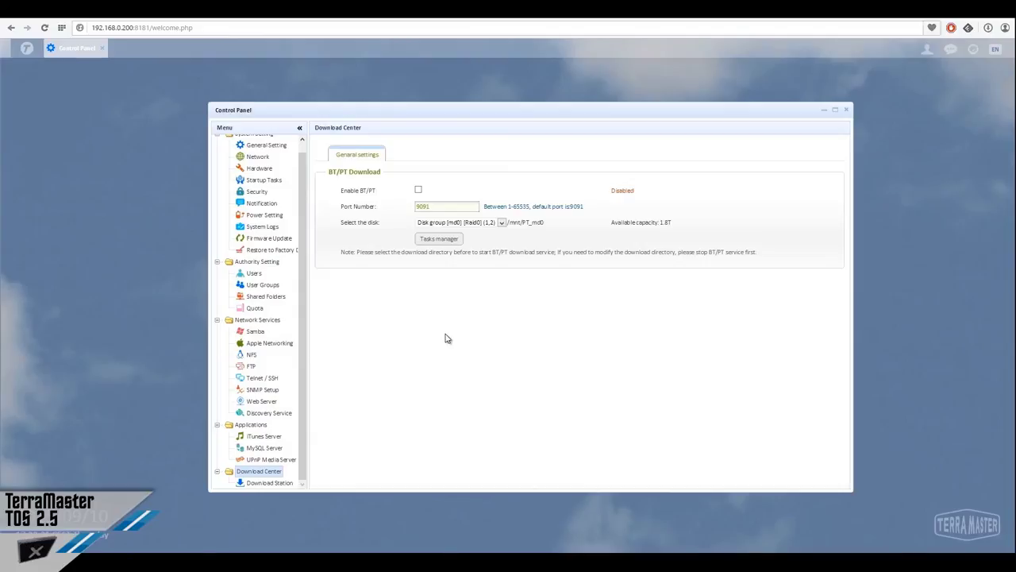
pyautogui.click(845, 110)
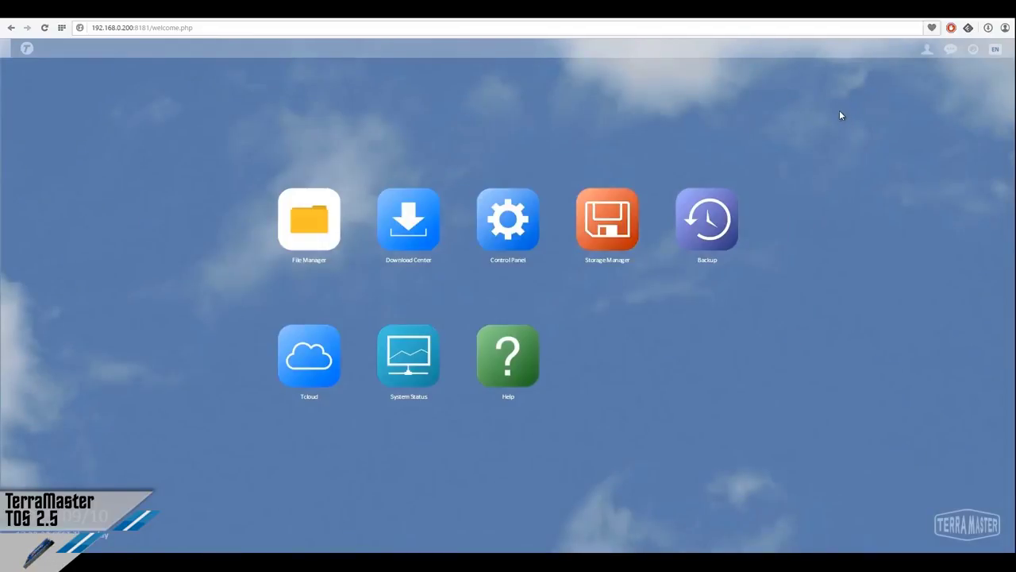
# Open Storage Manager, view hard disk information, then show the 2T RAID0 md0 disk group
pyautogui.click(627, 236)
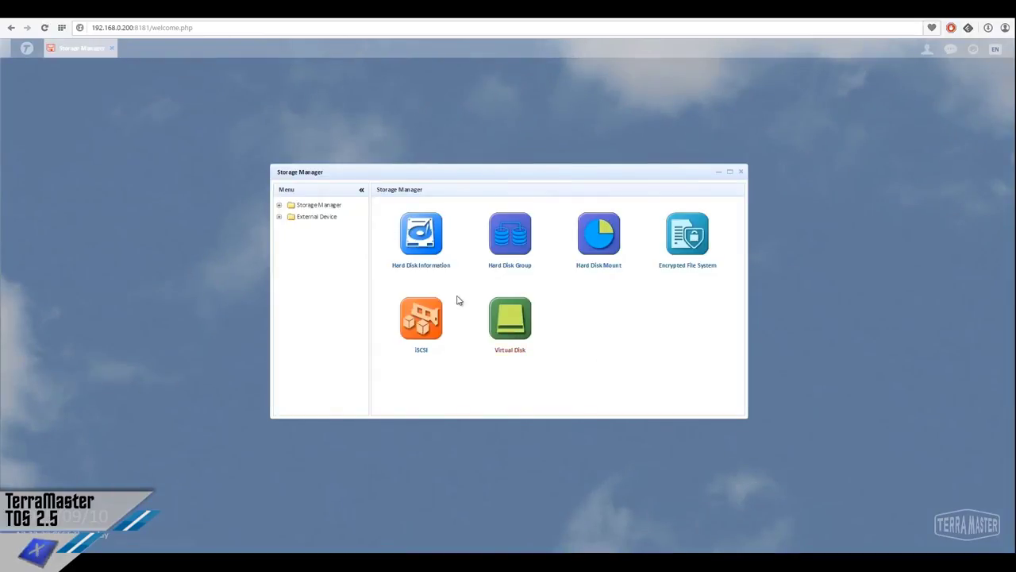
pyautogui.click(279, 206)
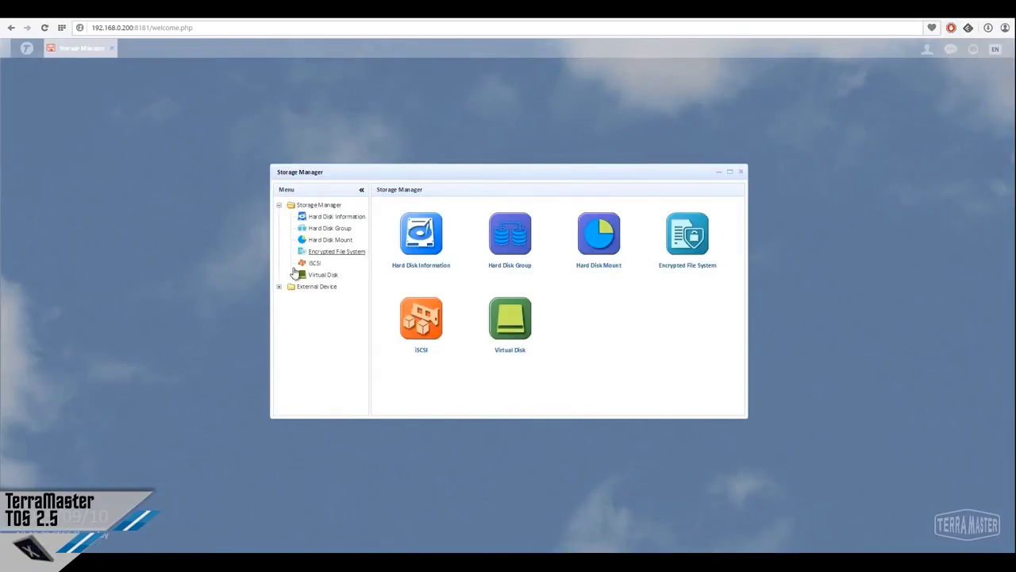
pyautogui.click(280, 286)
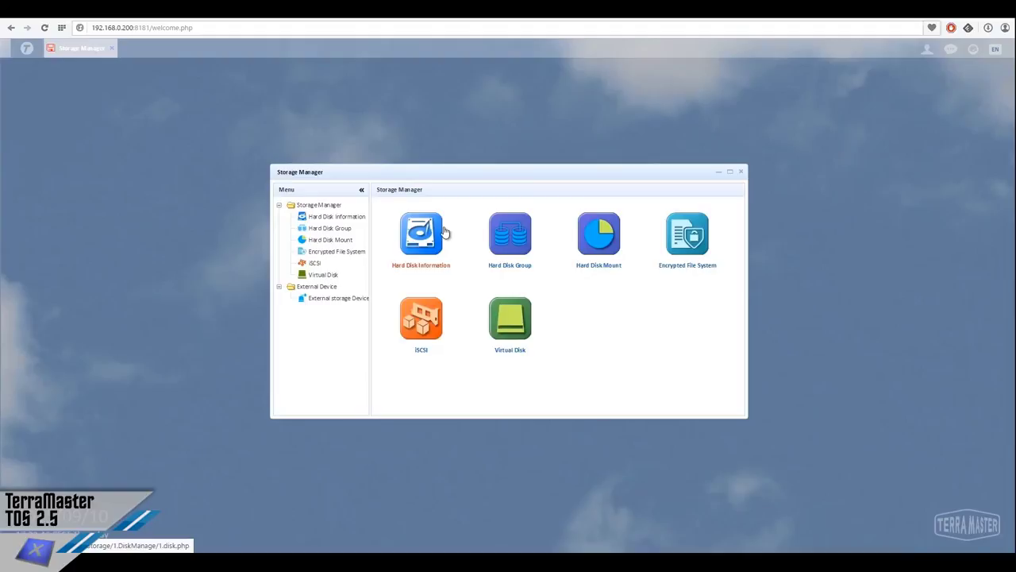
pyautogui.click(445, 230)
pyautogui.click(340, 216)
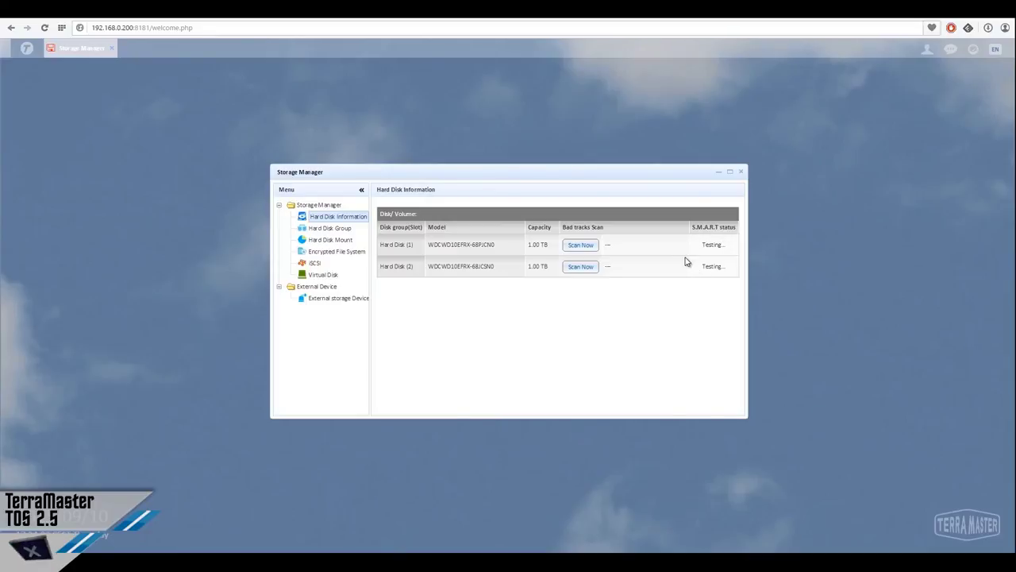
pyautogui.click(345, 227)
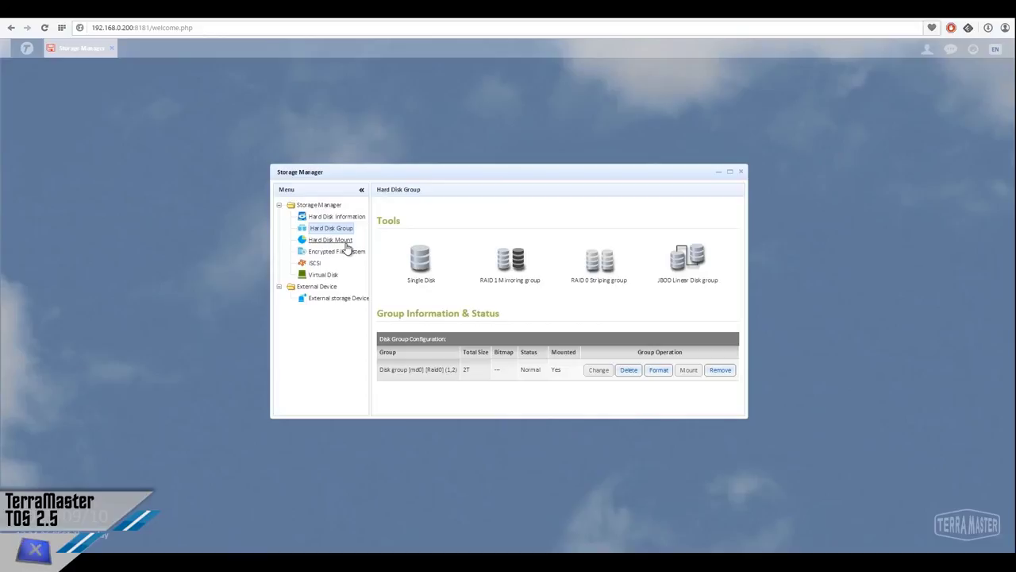
# Browse the Hard Disk Mount, Encrypted File System, iSCSI, Virtual Disk and External Storage Device pages
pyautogui.click(347, 248)
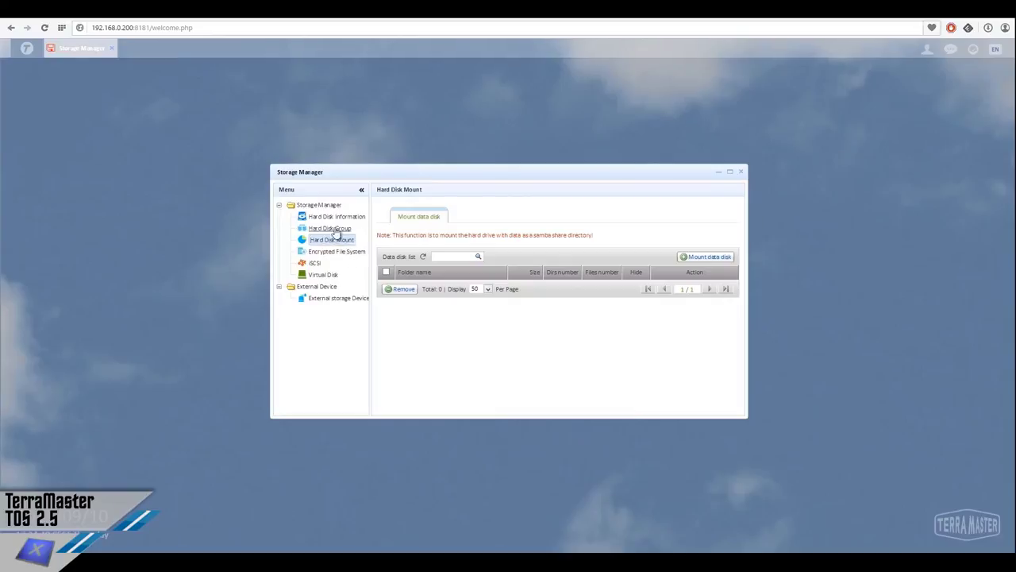
pyautogui.click(335, 252)
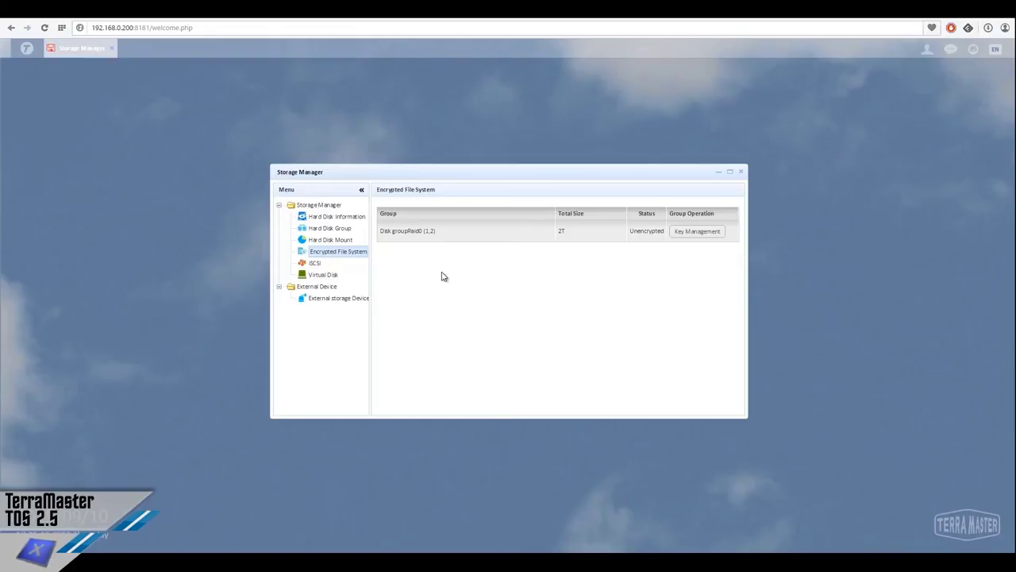
pyautogui.click(316, 264)
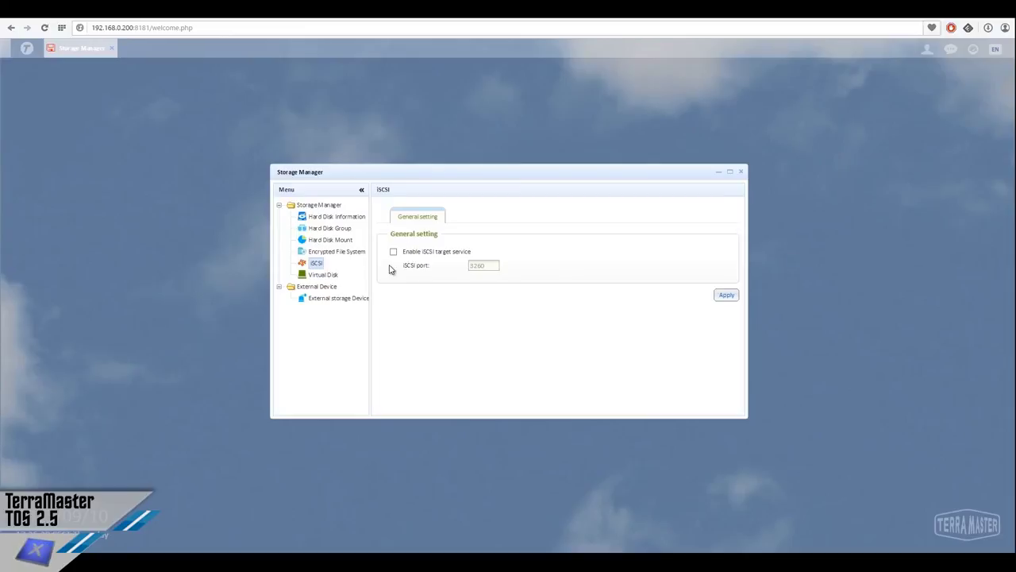
pyautogui.click(322, 275)
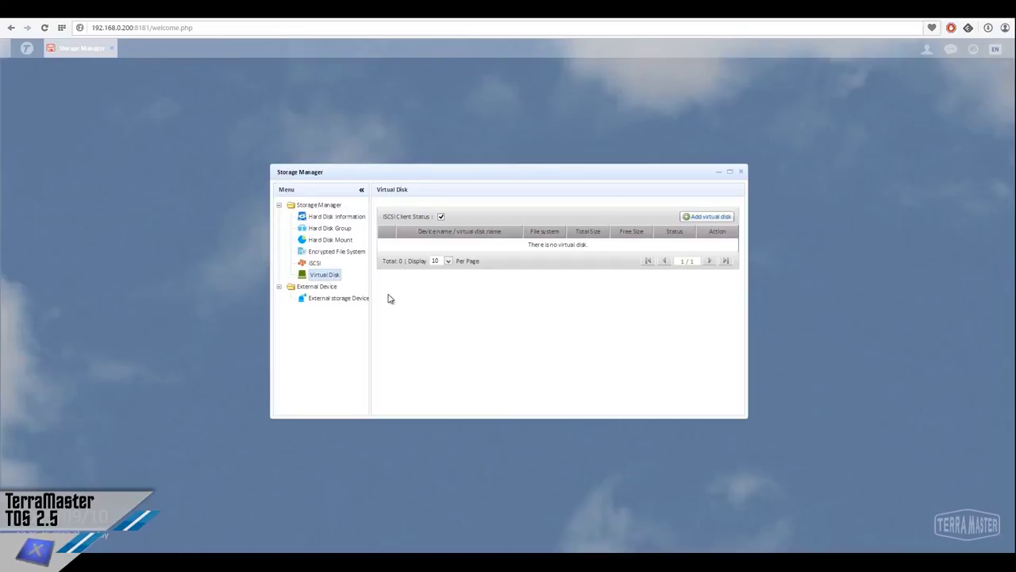
pyautogui.click(336, 298)
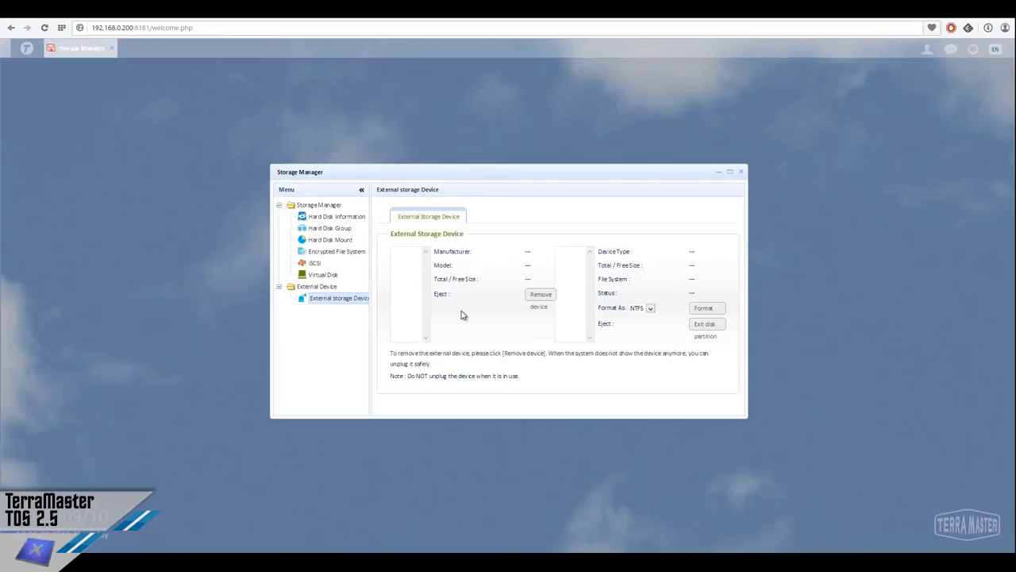
# Close Storage Manager and launch the Backup app
pyautogui.click(741, 171)
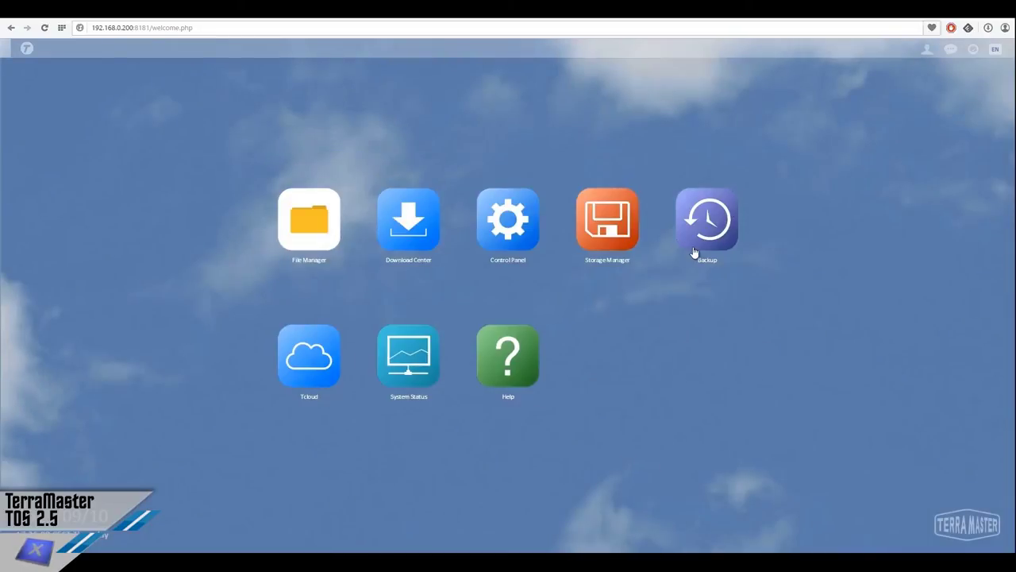
pyautogui.click(691, 252)
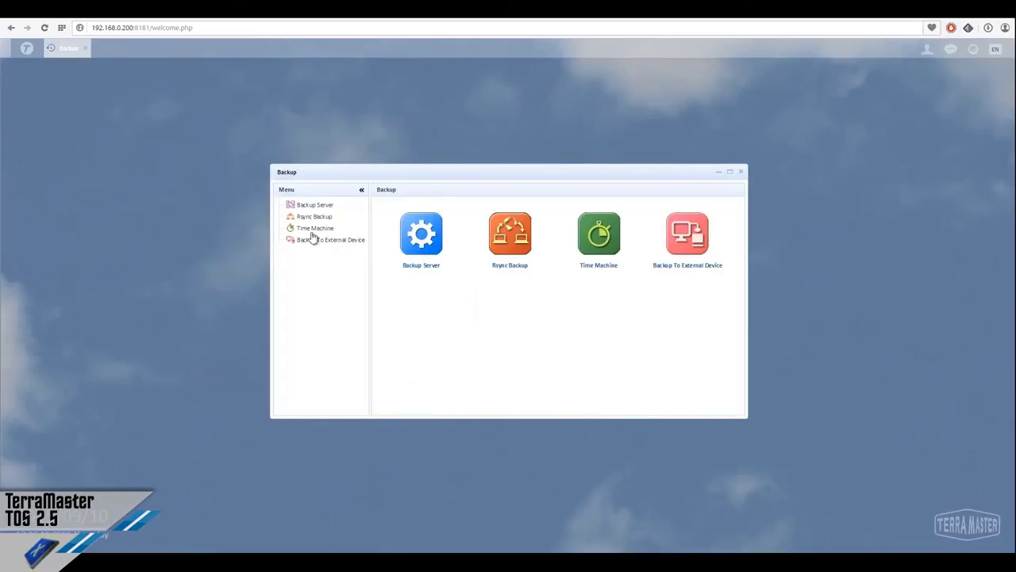
# Check the Rsync server settings (off, port 873), then view the empty Rsync Backup task list
pyautogui.click(321, 218)
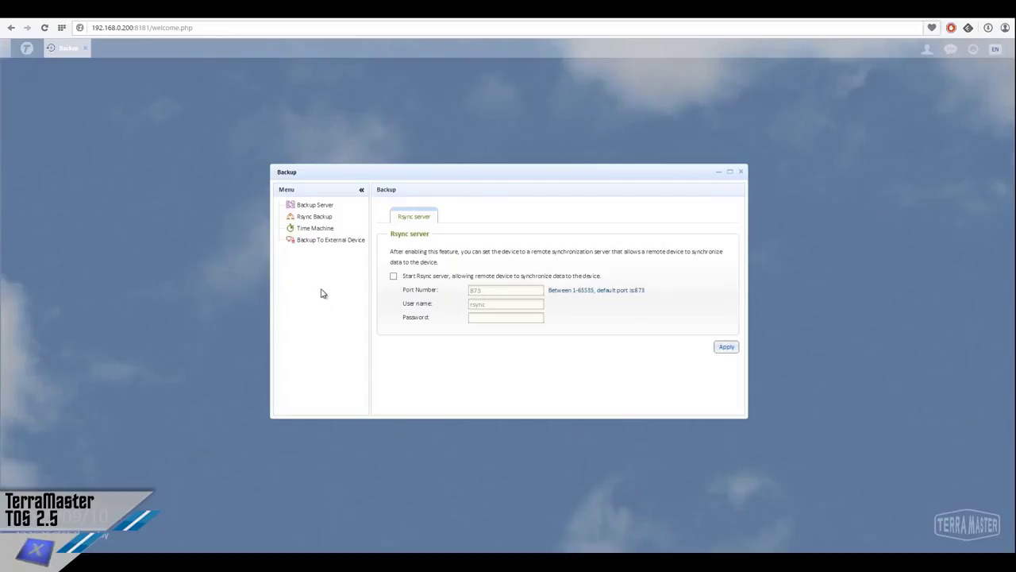
pyautogui.click(309, 218)
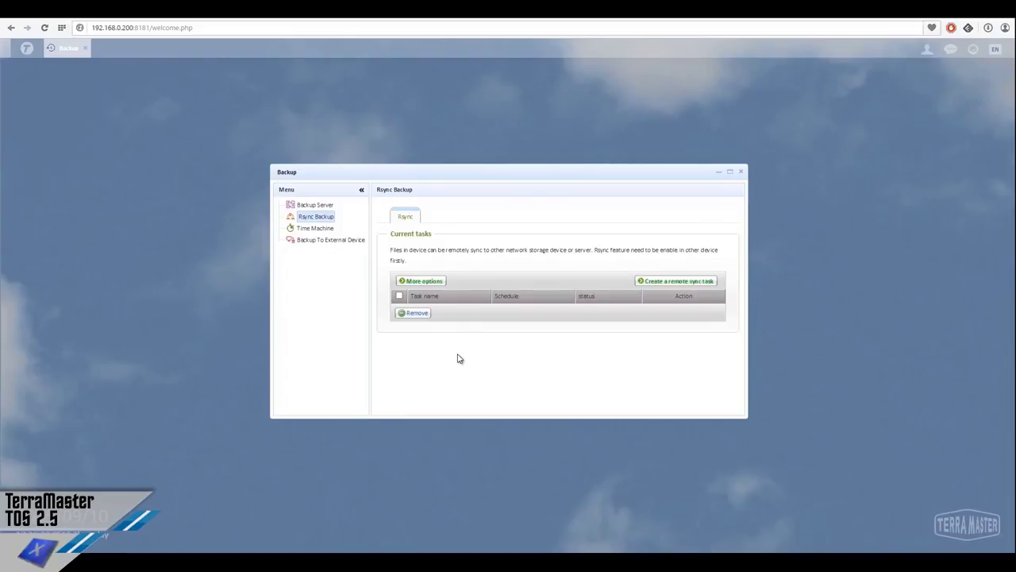
# Check the Time Machine setup and its empty backup list, then view Backup To External Device
pyautogui.click(316, 229)
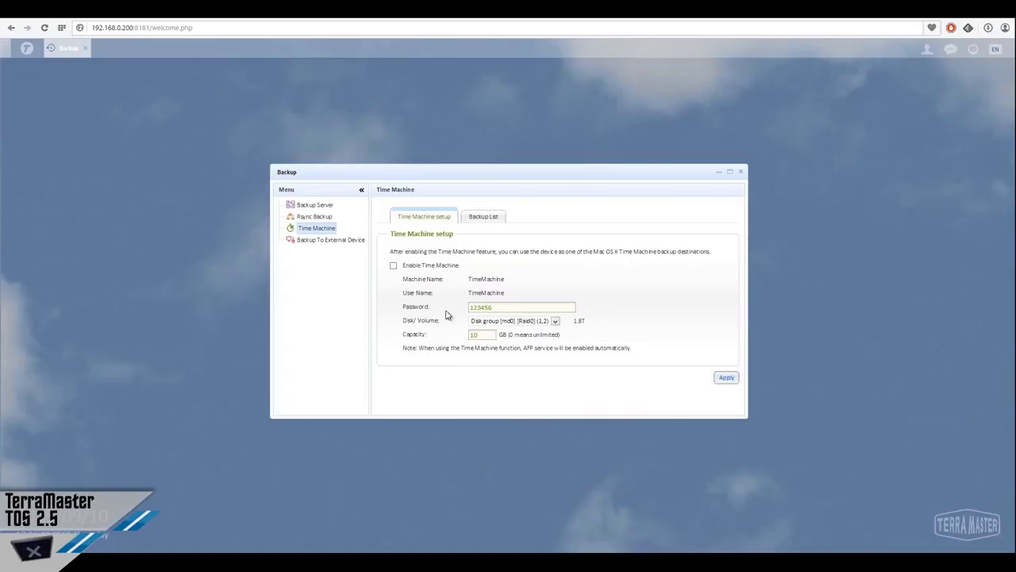
pyautogui.click(473, 219)
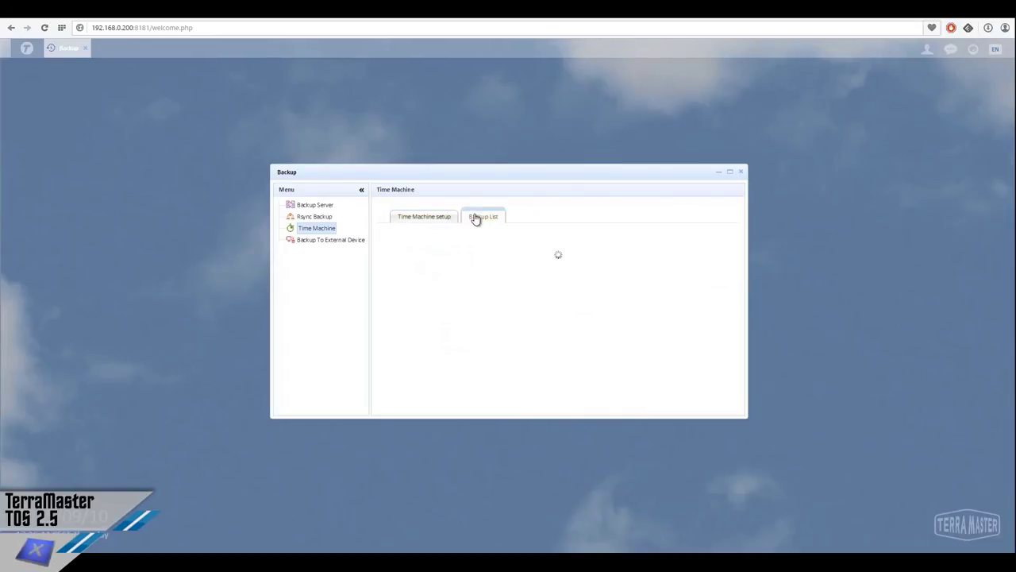
pyautogui.click(324, 243)
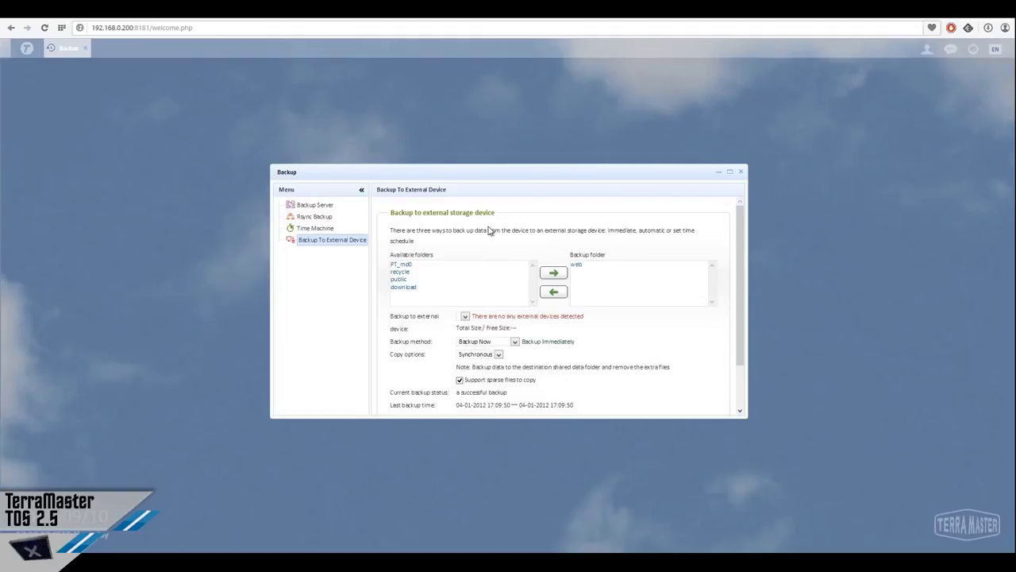
# Scroll to the bottom of the Backup To External Device pane and close Backup
pyautogui.scroll(-2, 488, 270)
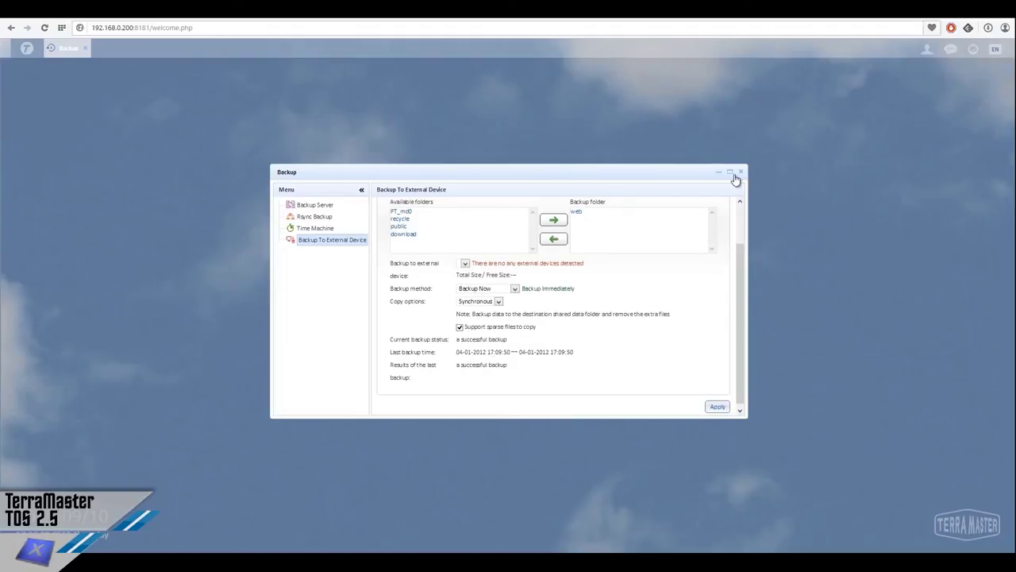
pyautogui.click(741, 171)
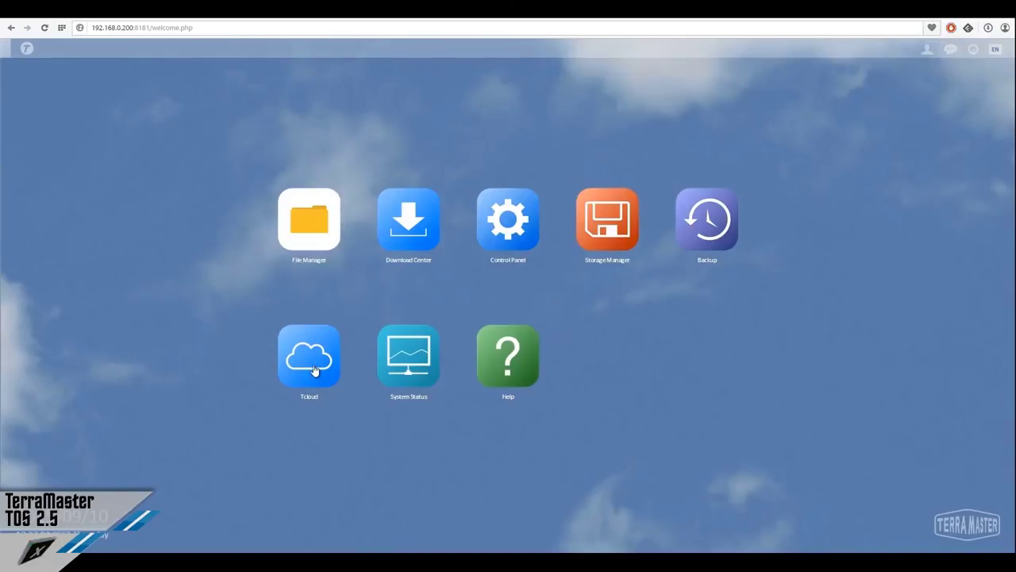
pyautogui.click(315, 370)
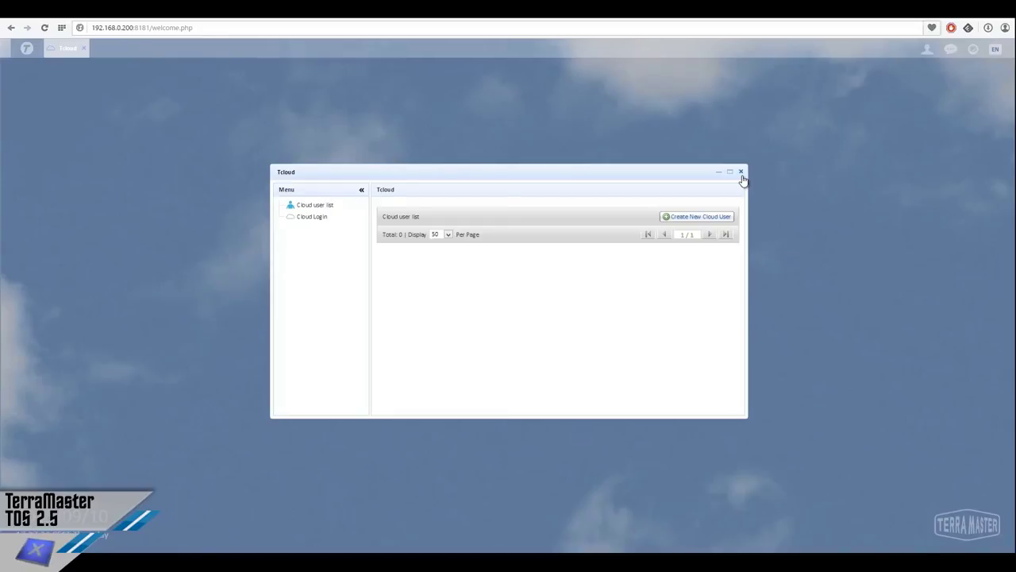
pyautogui.click(741, 172)
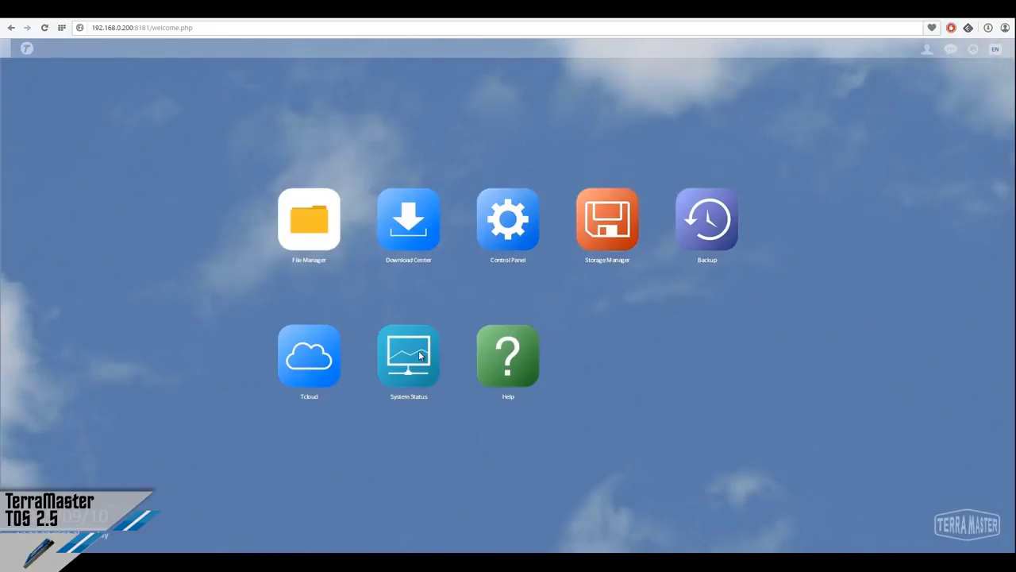
# Open System Status, refresh the Hardware Information readings, then view the services' Applications Status
pyautogui.click(419, 355)
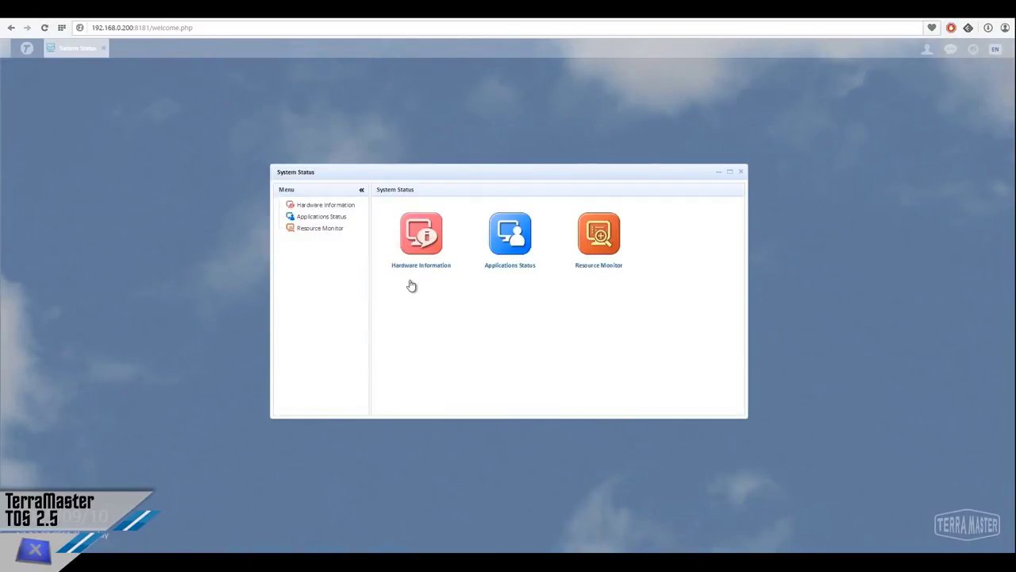
pyautogui.click(404, 260)
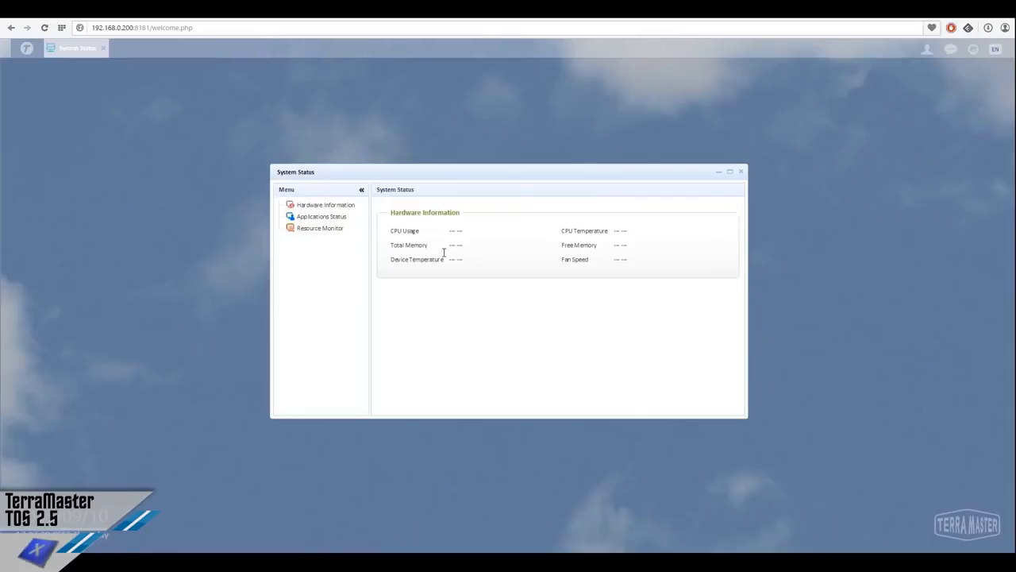
pyautogui.click(341, 209)
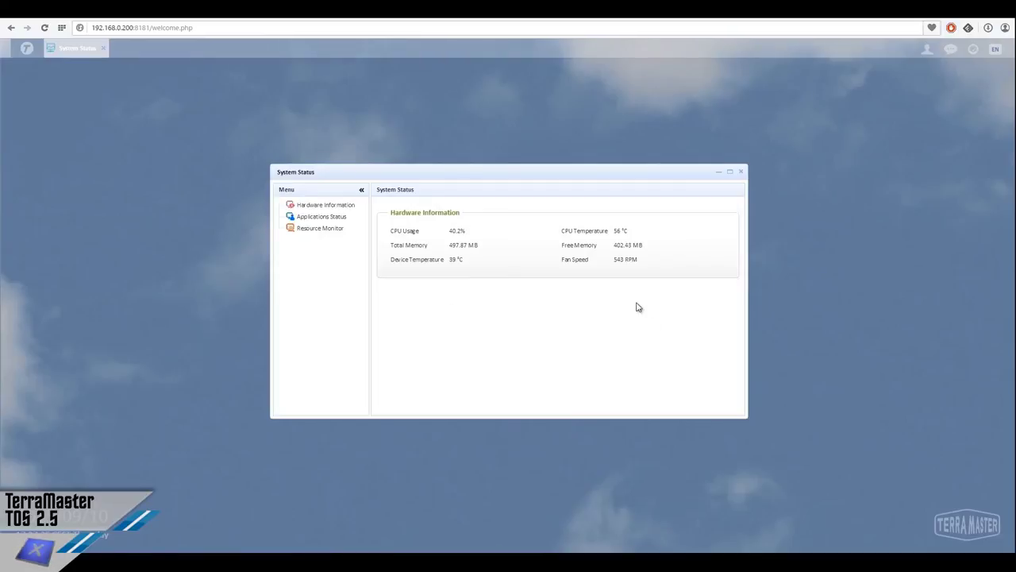
pyautogui.click(320, 219)
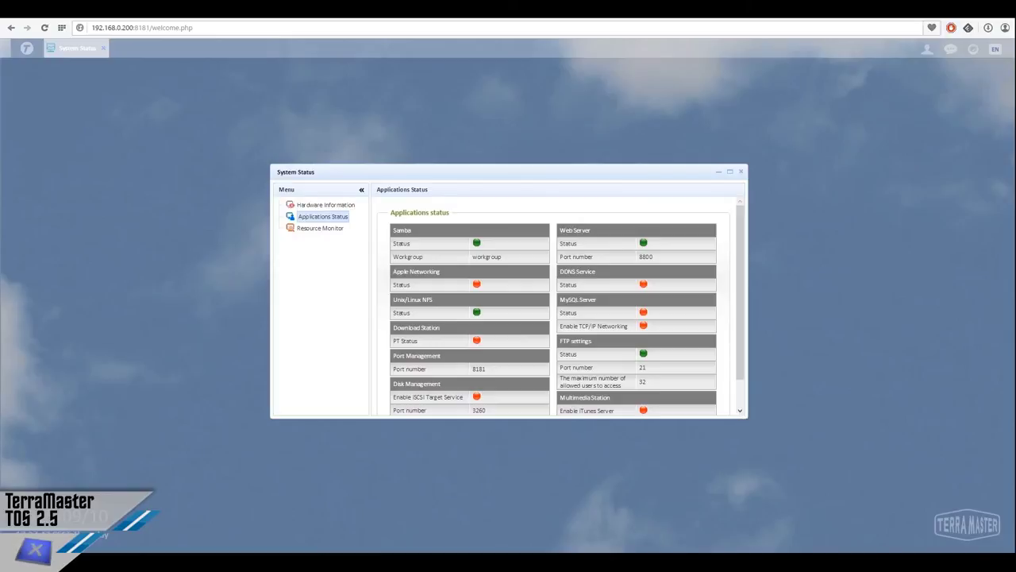
# Enlarge and reposition the System Status window, then show the Resource Monitor's cpu0 usage graph
pyautogui.moveTo(746, 416); pyautogui.dragTo(847, 416)
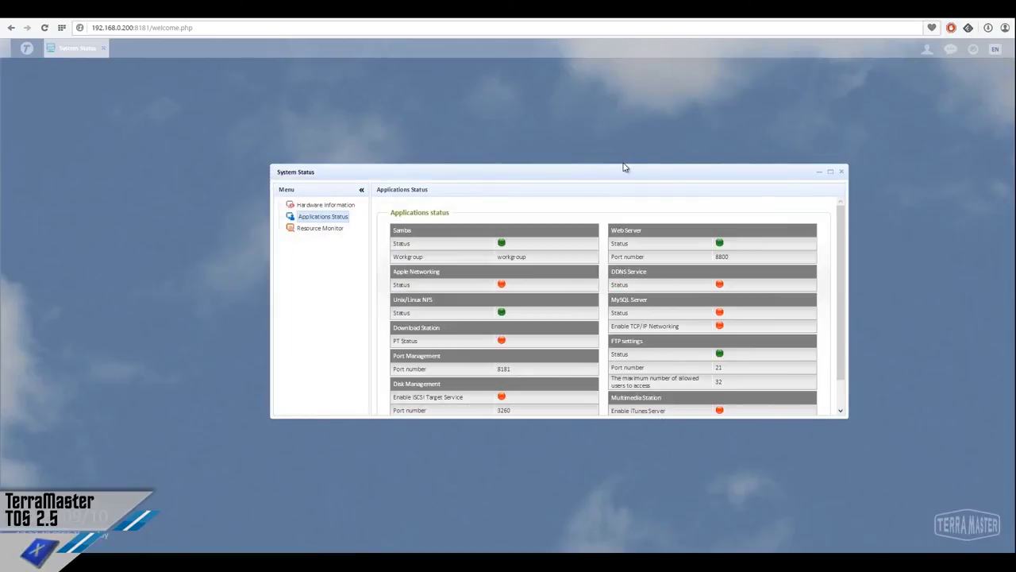
pyautogui.moveTo(626, 165); pyautogui.dragTo(608, 73)
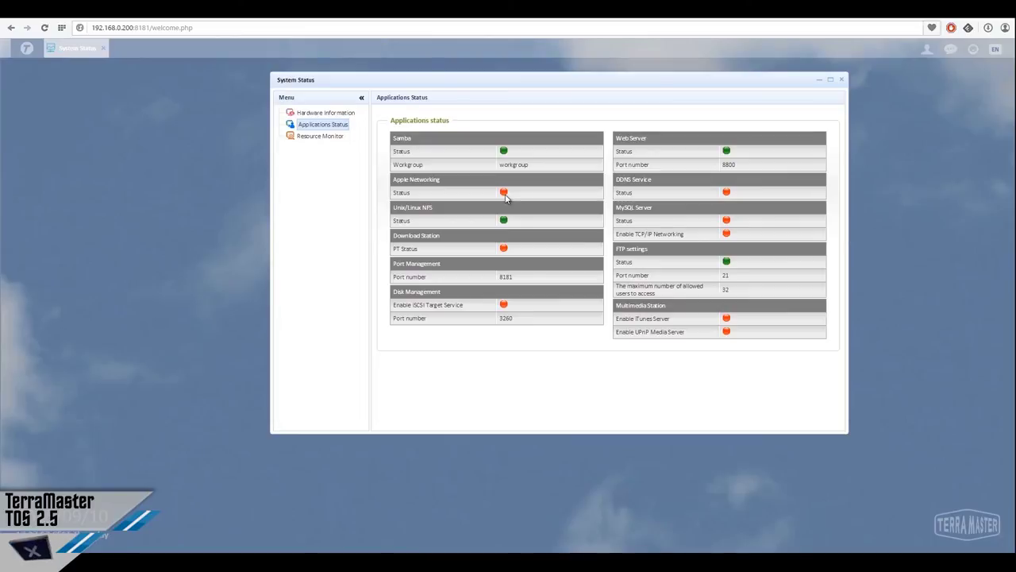
pyautogui.moveTo(545, 80); pyautogui.dragTo(515, 165)
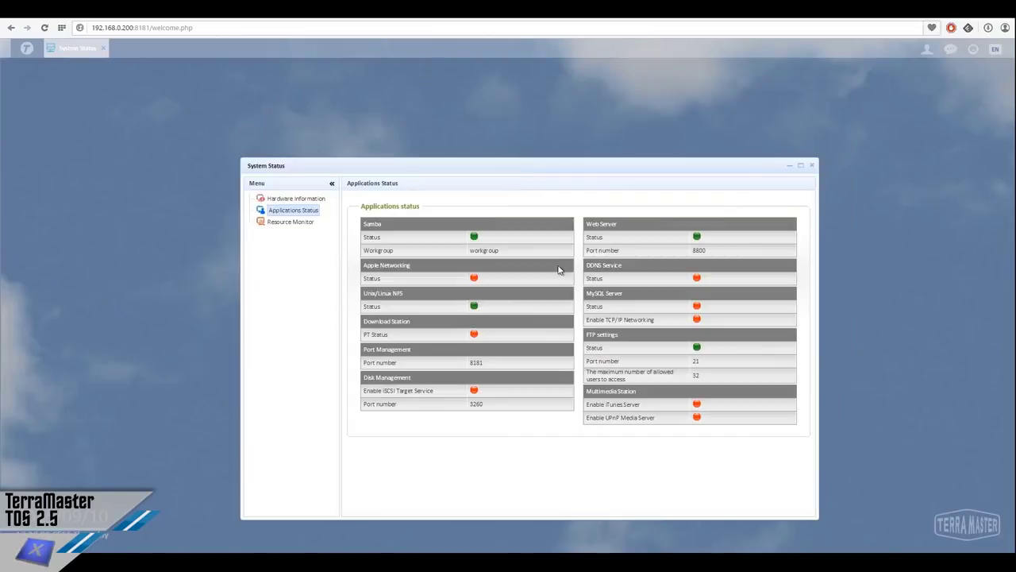
pyautogui.click(304, 222)
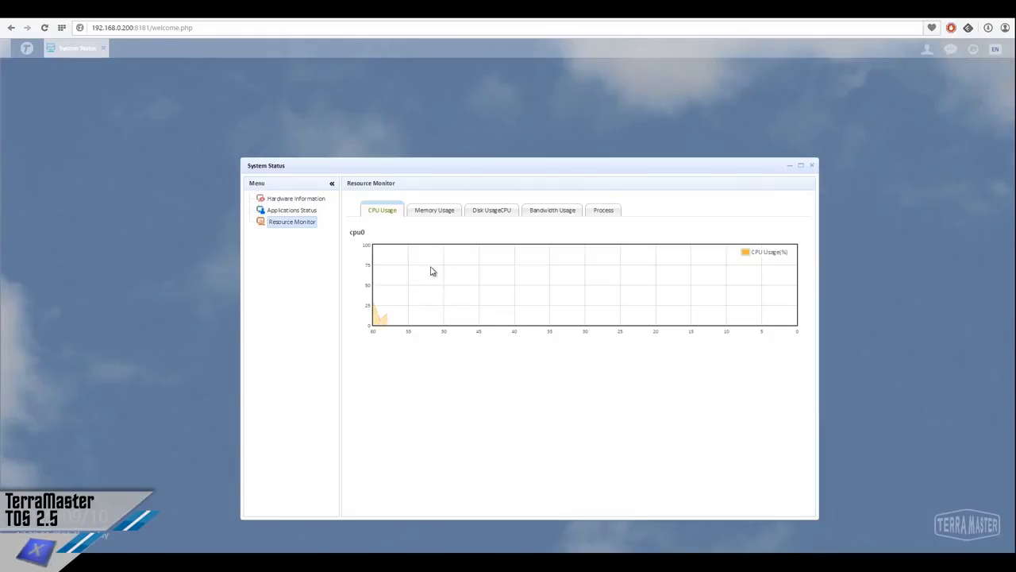
# Review the memory, disk, bandwidth and process tabs of Resource Monitor, then close System Status
pyautogui.click(428, 210)
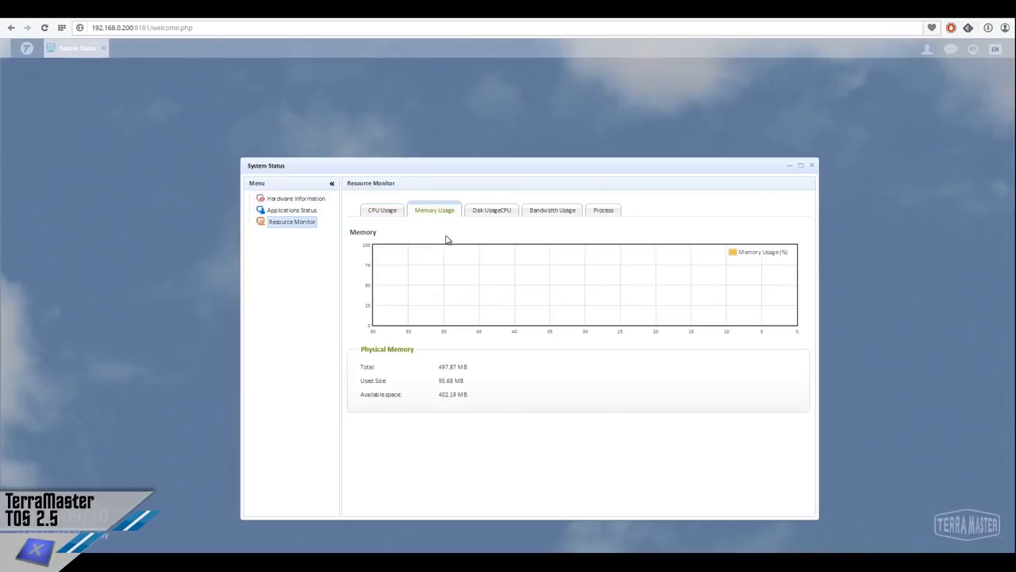
pyautogui.click(486, 212)
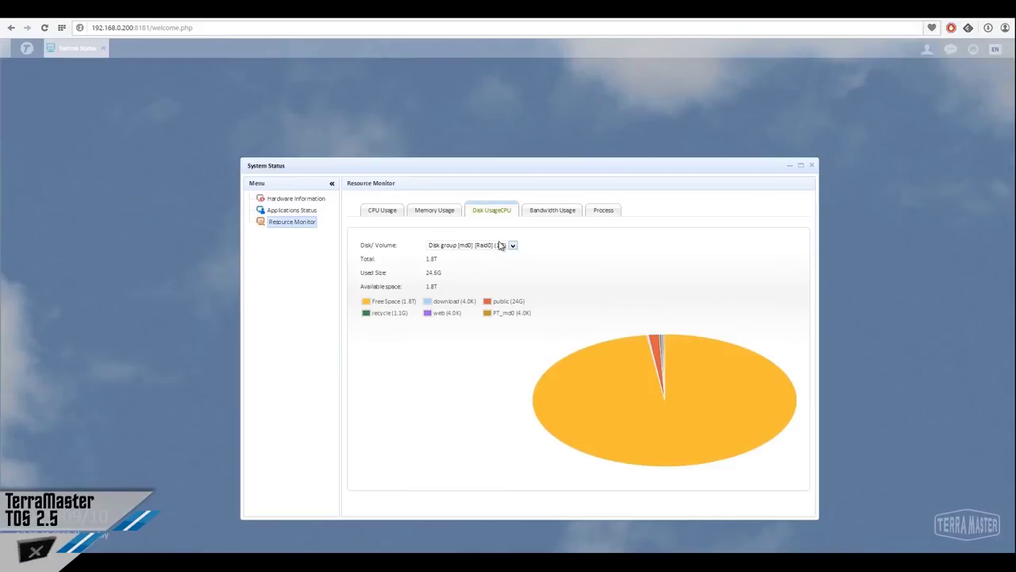
pyautogui.click(436, 212)
pyautogui.click(548, 211)
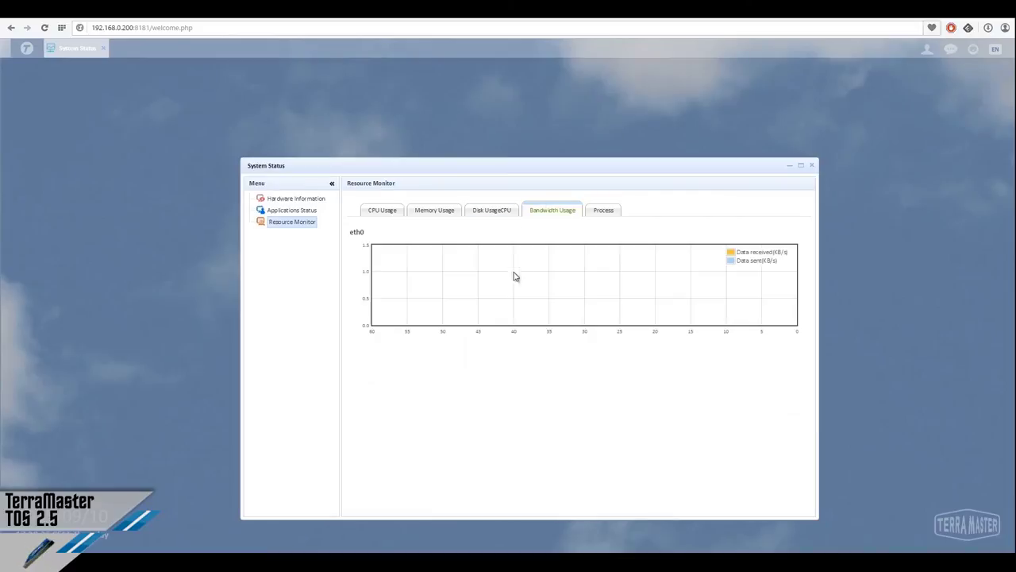
pyautogui.click(608, 216)
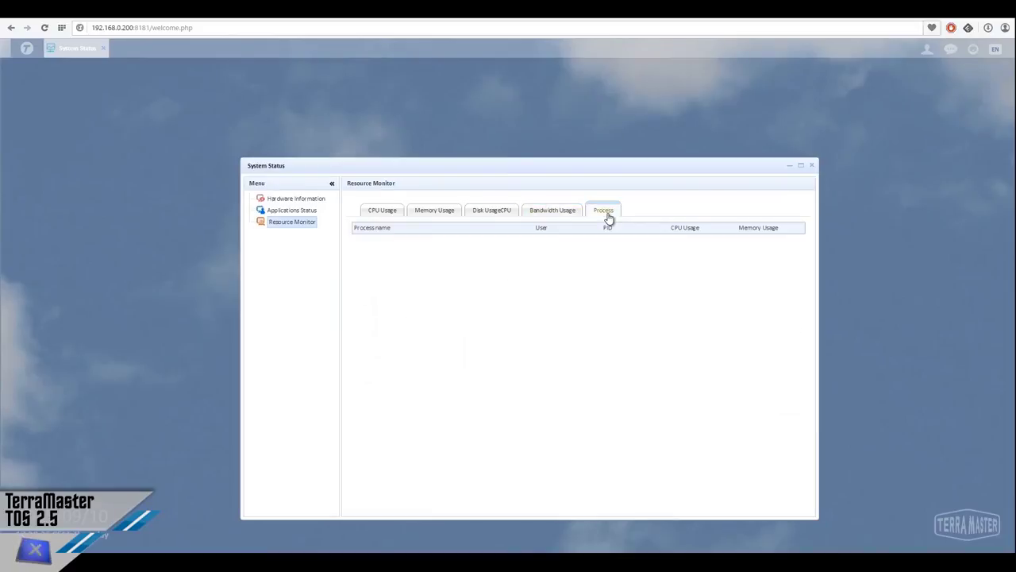
pyautogui.scroll(-5, 556, 389)
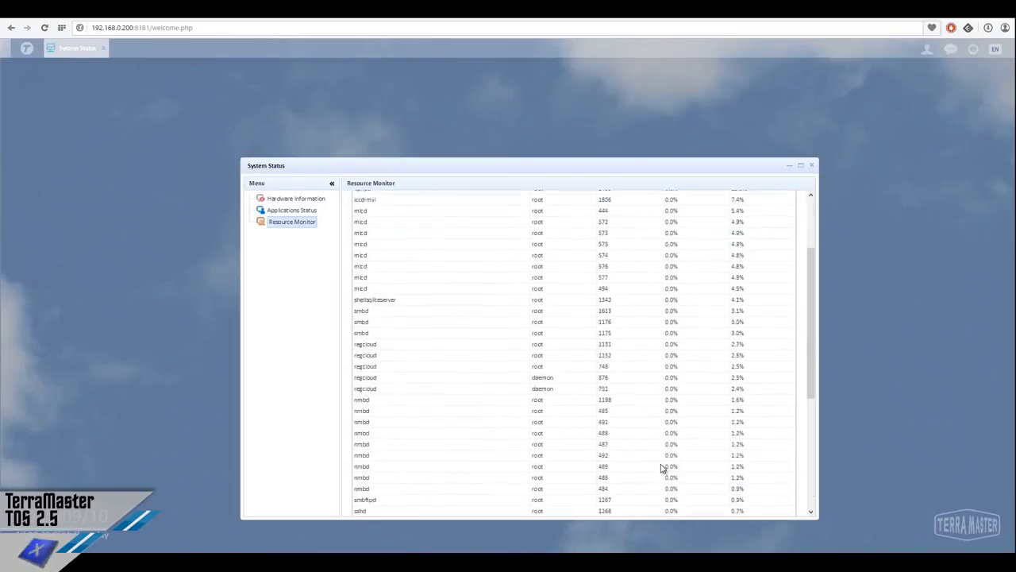
pyautogui.scroll(5, 663, 469)
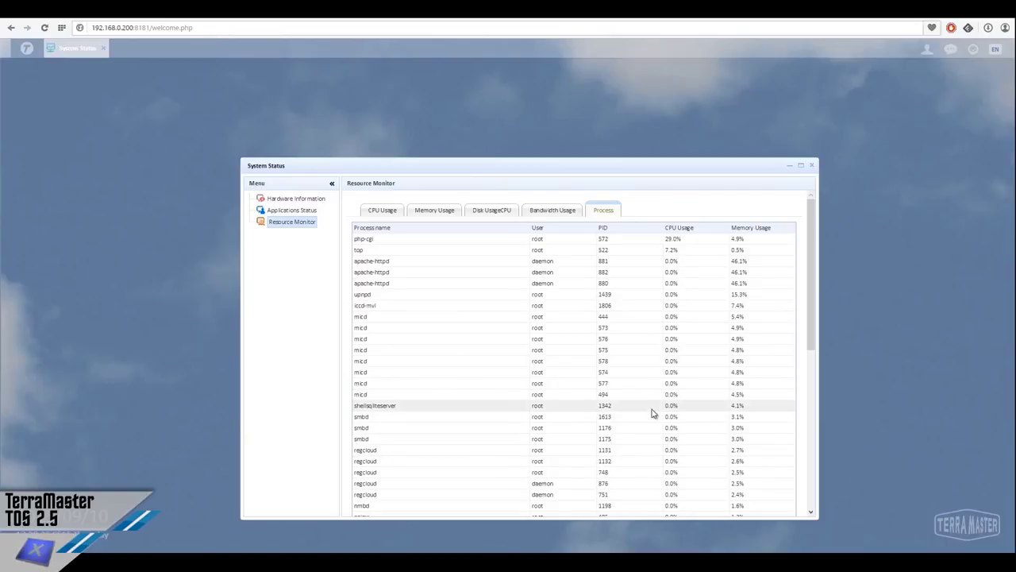
pyautogui.click(812, 167)
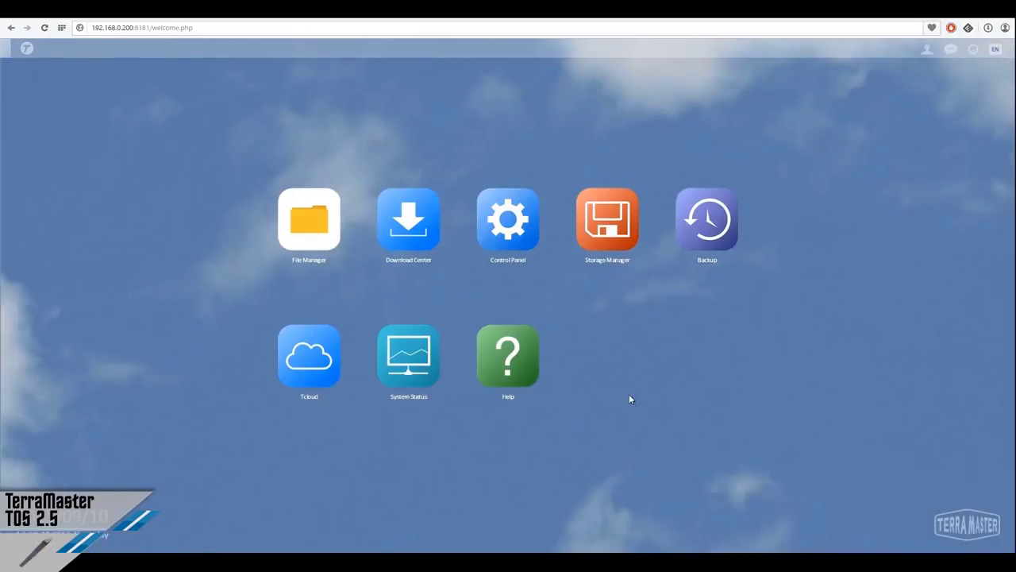
pyautogui.click(497, 375)
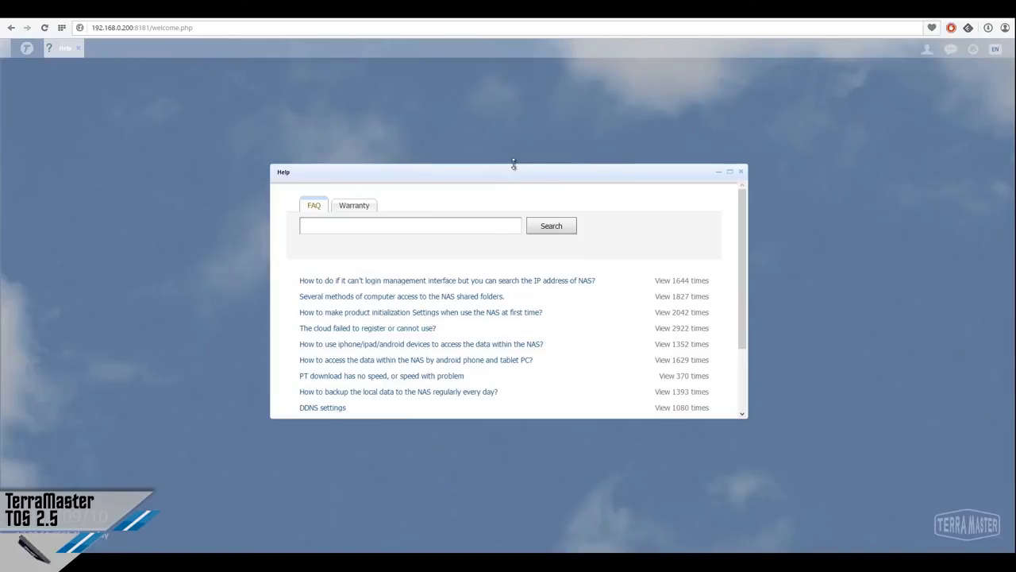
pyautogui.moveTo(514, 165); pyautogui.dragTo(533, 84)
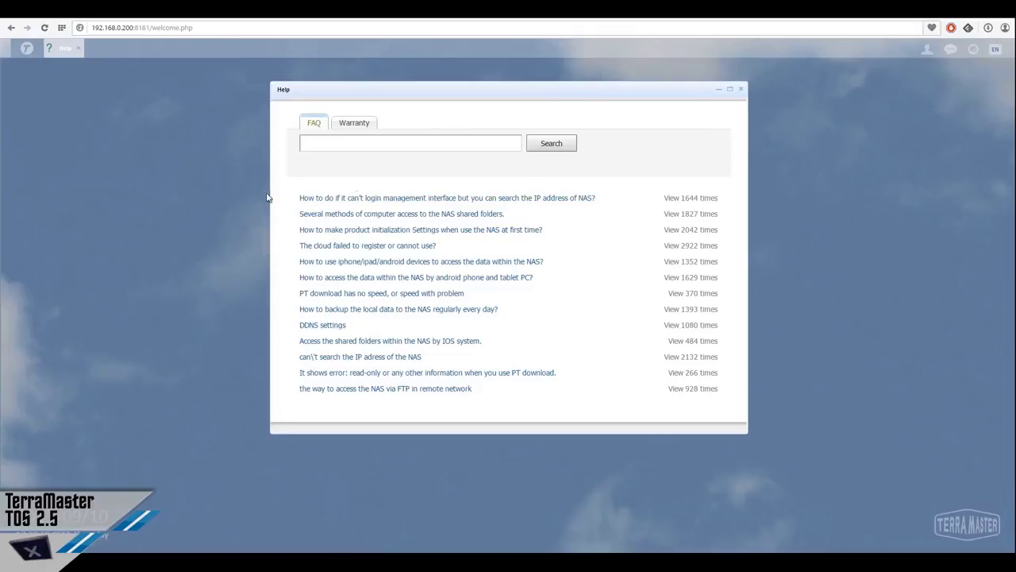
pyautogui.click(359, 125)
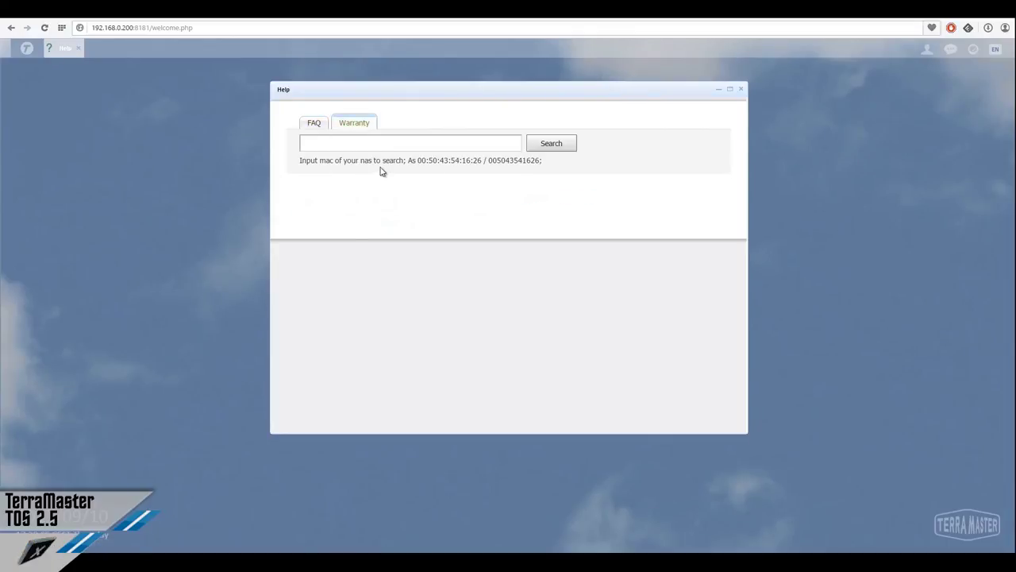
pyautogui.click(316, 127)
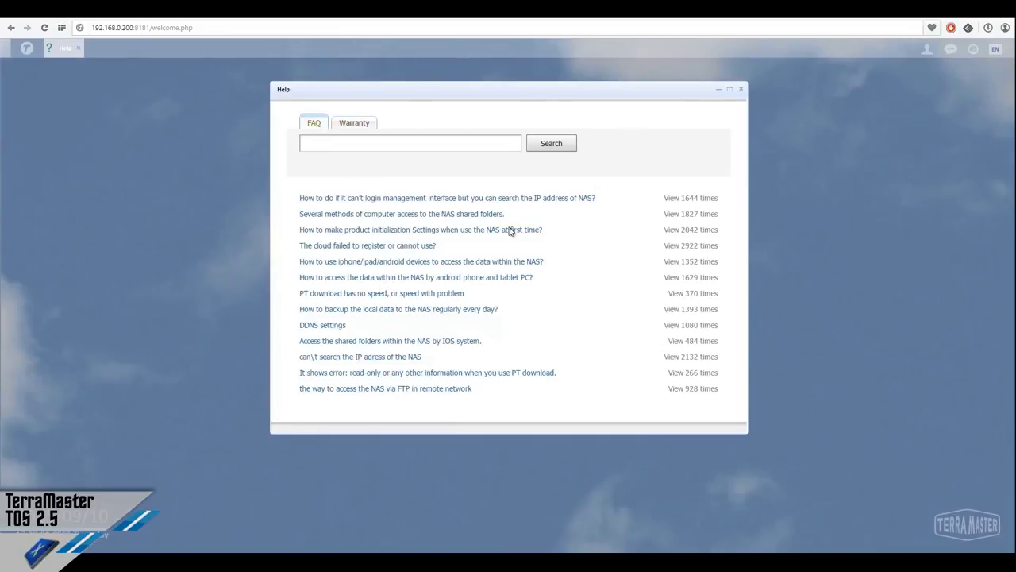
pyautogui.click(741, 89)
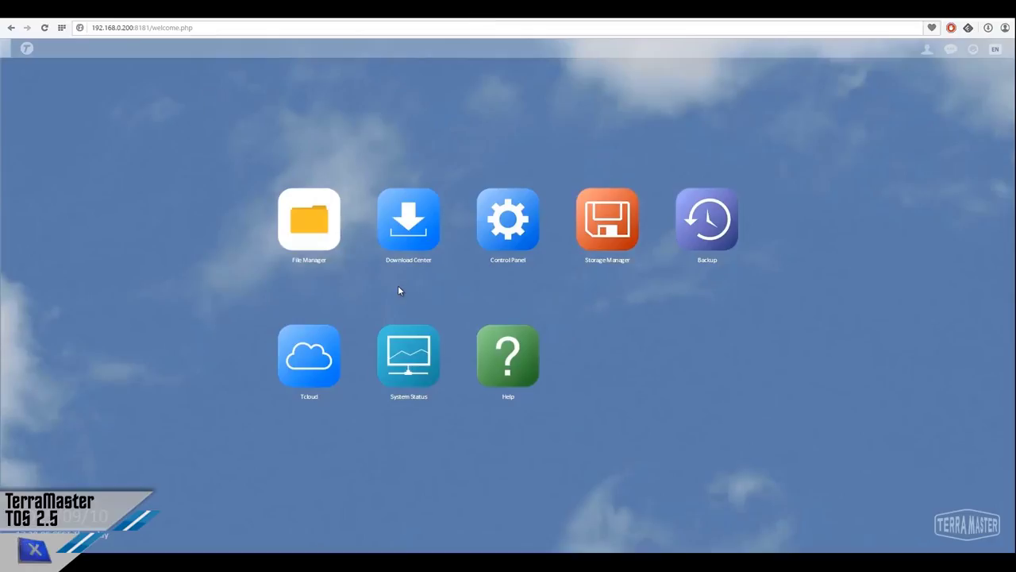